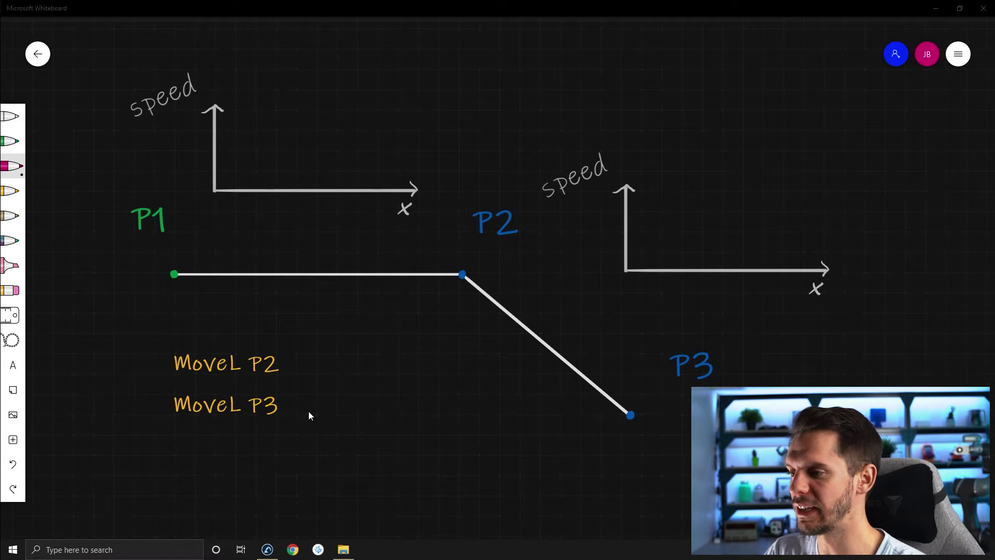
Write 'Fine' in pink handwriting beside MoveL P2 and MoveL P3
mouse_move(315, 356)
left_mouse_down()
mouse_move(319, 370)
mouse_move(355, 363)
left_mouse_up()
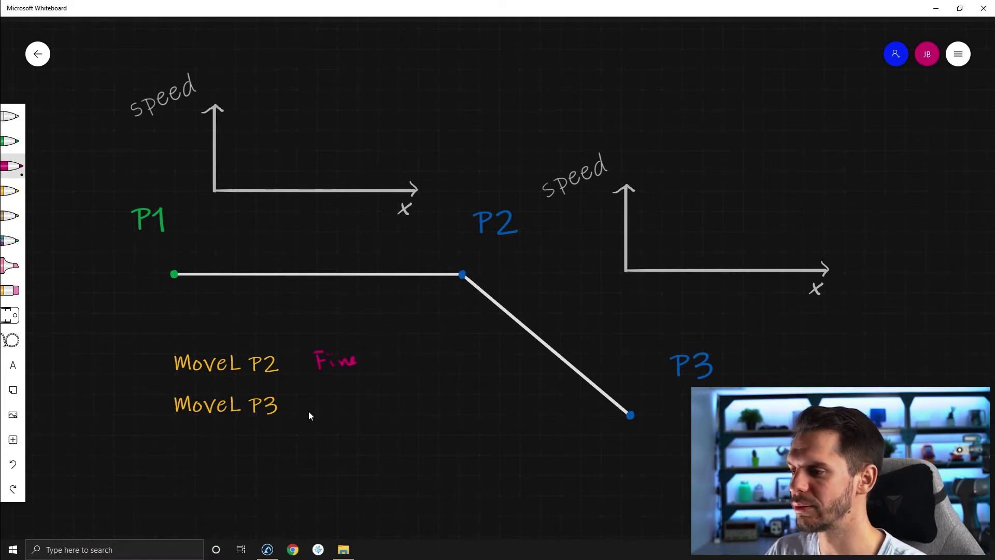
mouse_move(313, 399)
left_mouse_down()
mouse_move(317, 413)
mouse_move(356, 406)
left_mouse_up()
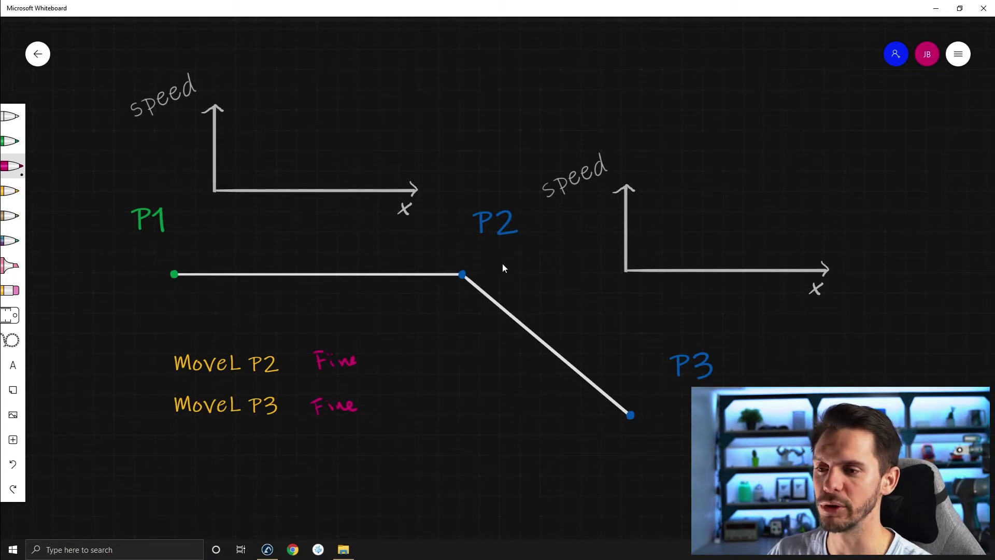
left_click(14, 216)
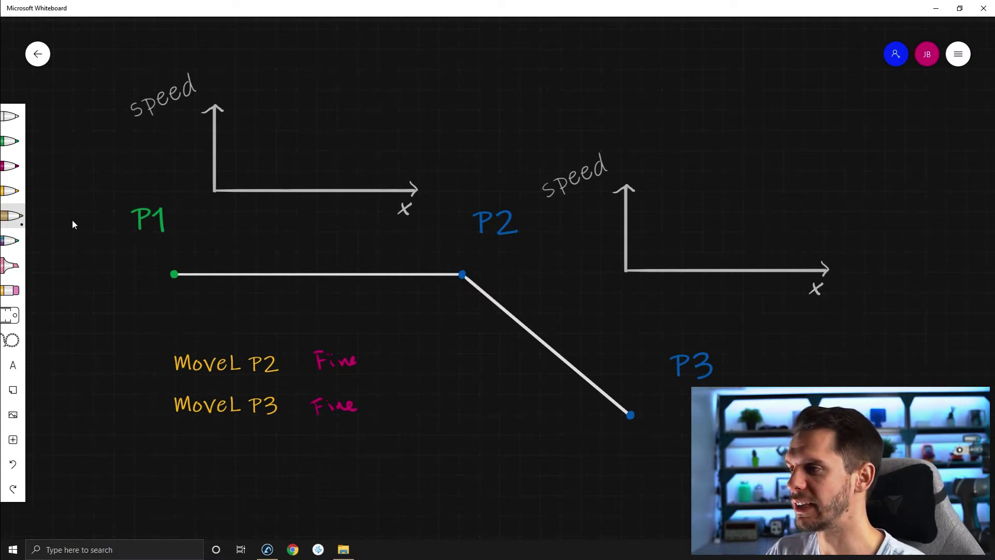
Draw trapezoid speed profiles labelled Max Speed and P1 on both graphs, then erase both 'Fine' labels
left_click_drag(217, 185, 247, 146)
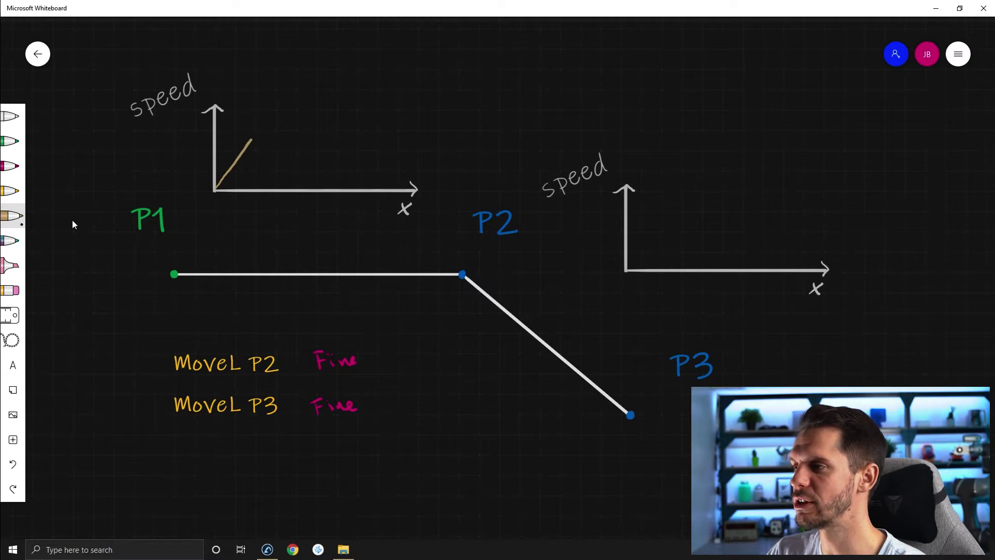
left_click_drag(209, 135, 223, 136)
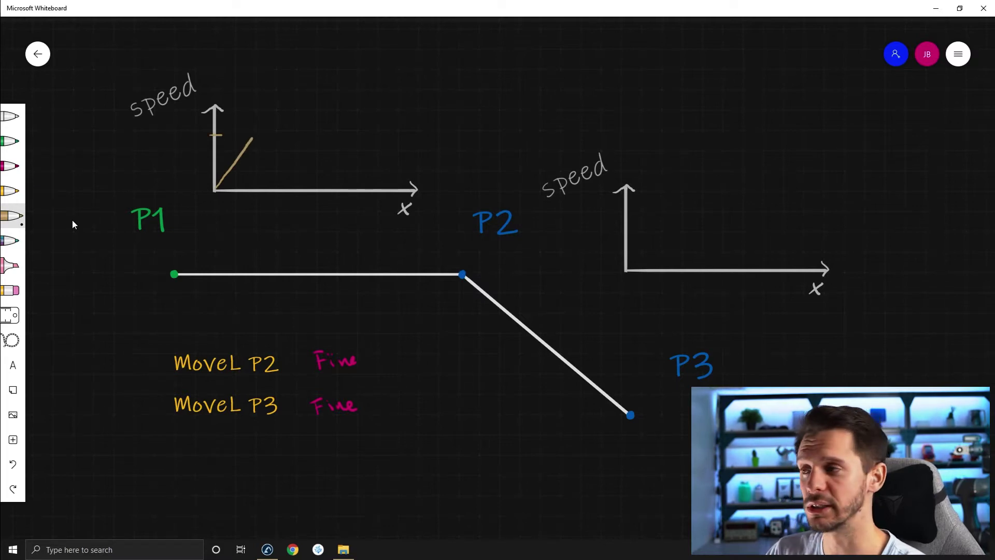
left_click_drag(159, 146, 209, 120)
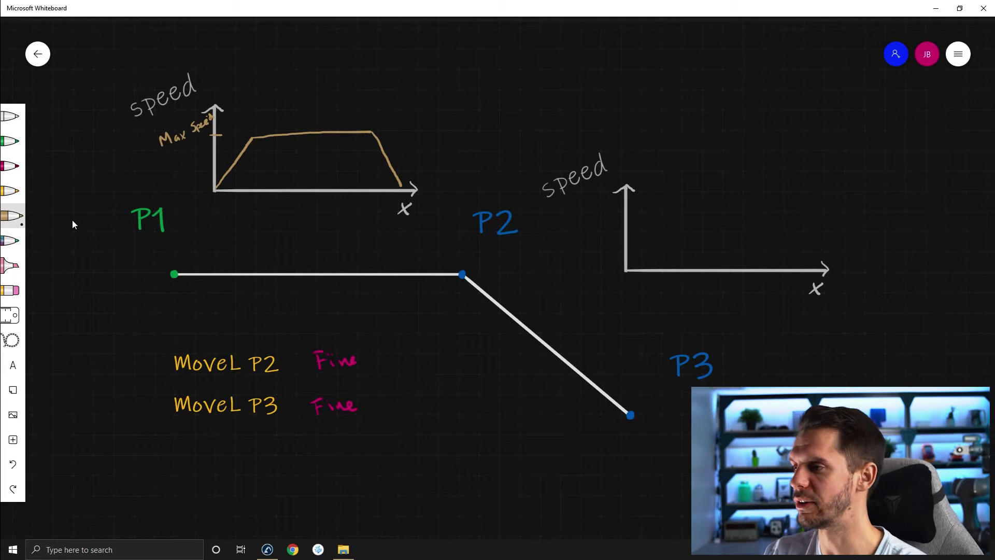
mouse_move(201, 214)
left_mouse_down()
mouse_move(207, 203)
mouse_move(214, 212)
left_mouse_up()
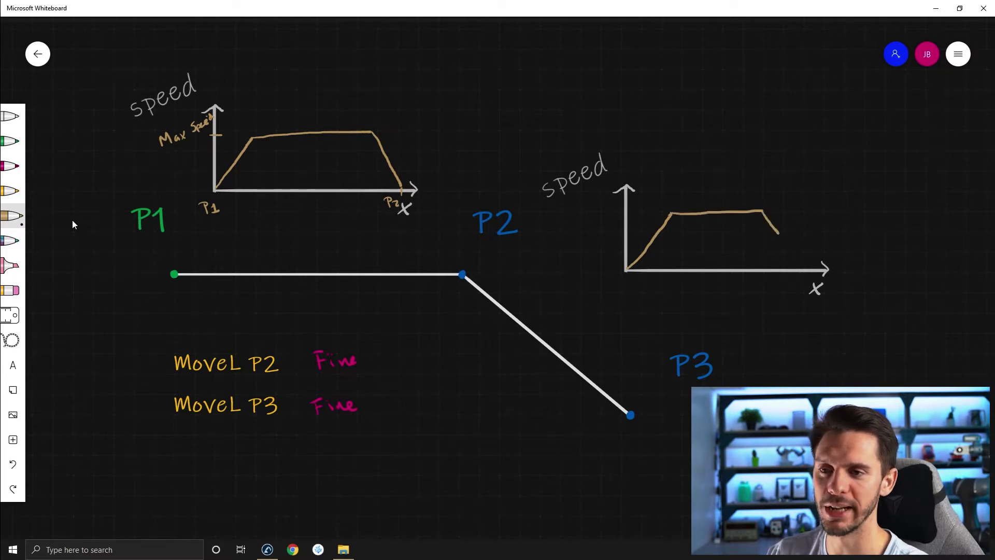
left_click_drag(776, 232, 799, 264)
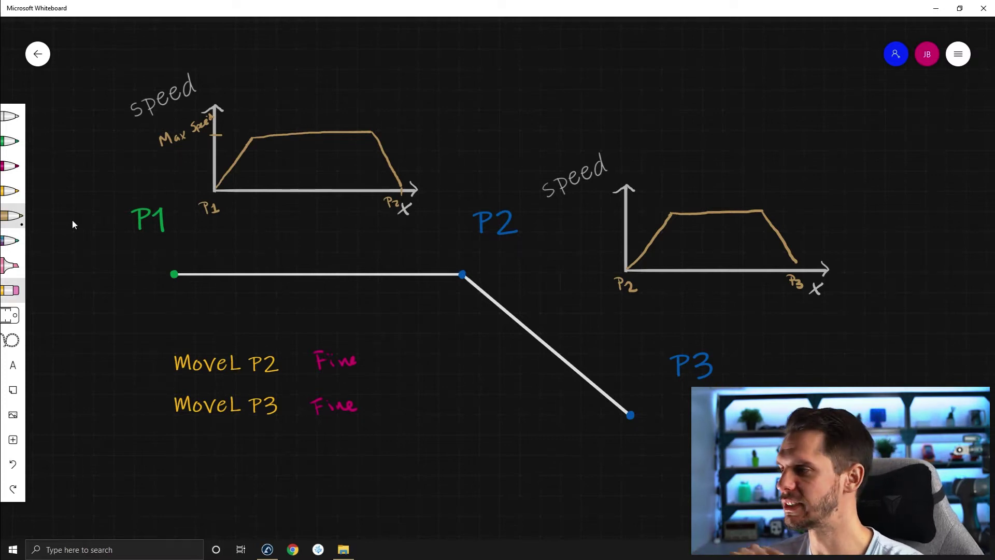
left_click(13, 289)
mouse_move(342, 361)
left_mouse_down()
mouse_move(351, 352)
mouse_move(334, 365)
mouse_move(358, 408)
left_mouse_up()
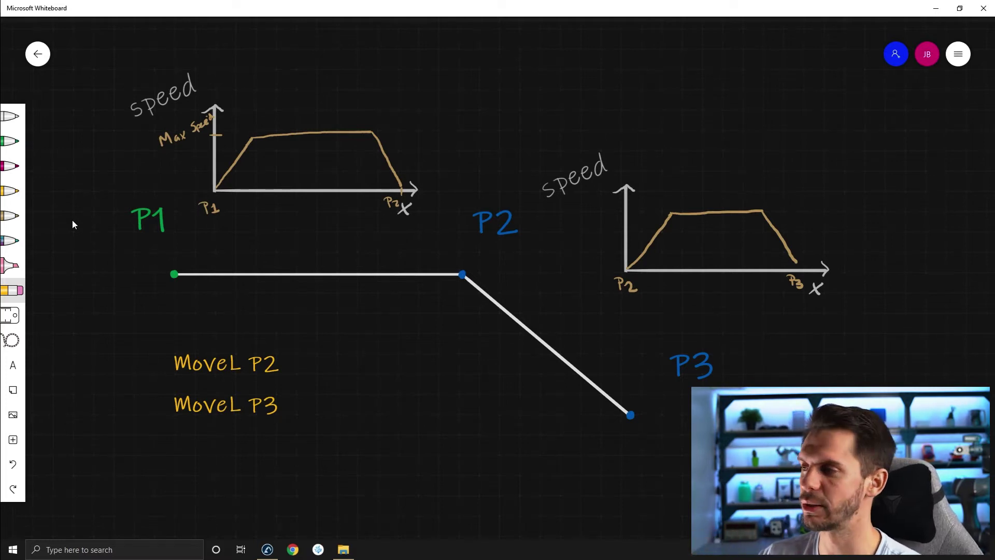
Switch to the pink pen and draw a clean circle around P2, redrawing the lopsided first attempt
key("alt+w")
key("3")
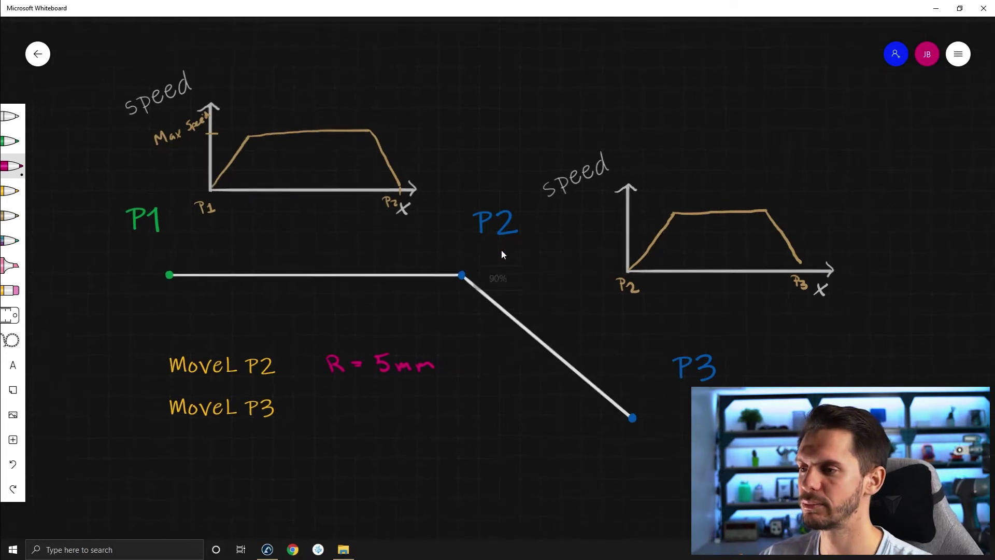
scroll(501, 249, "up", 3)
scroll(492, 272, "up", 3)
scroll(491, 273, "up", 1)
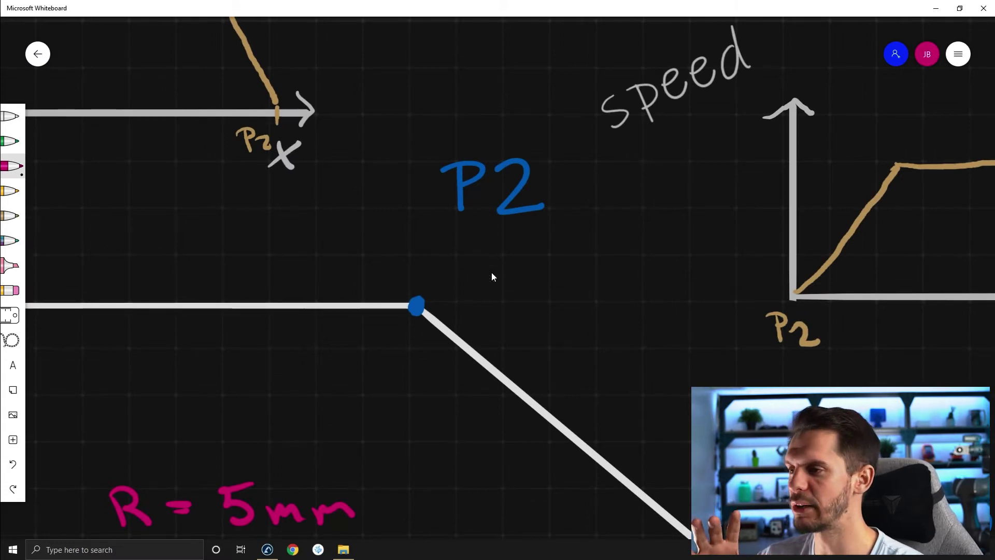
mouse_move(405, 210)
left_mouse_down()
mouse_move(385, 410)
mouse_move(505, 404)
mouse_move(536, 299)
left_mouse_up()
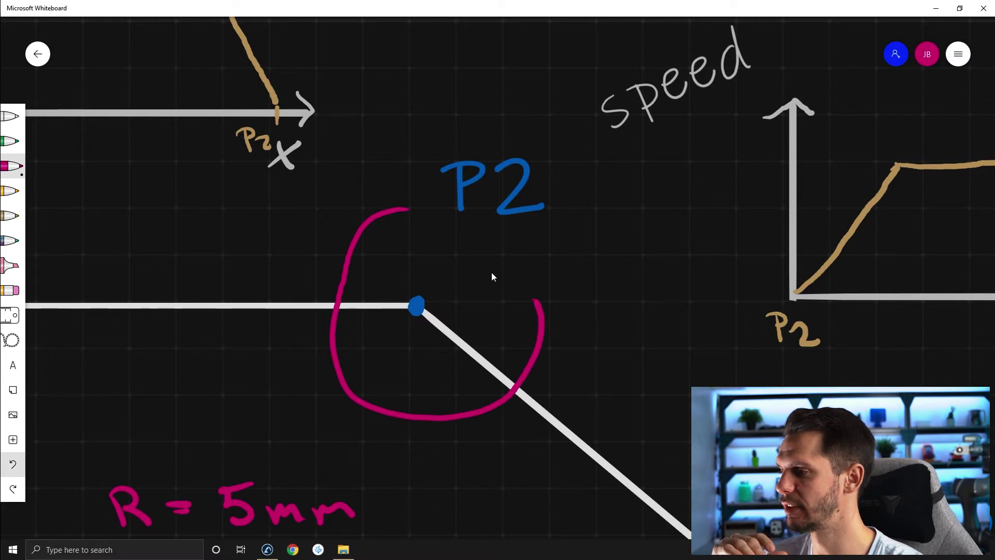
left_click(12, 464)
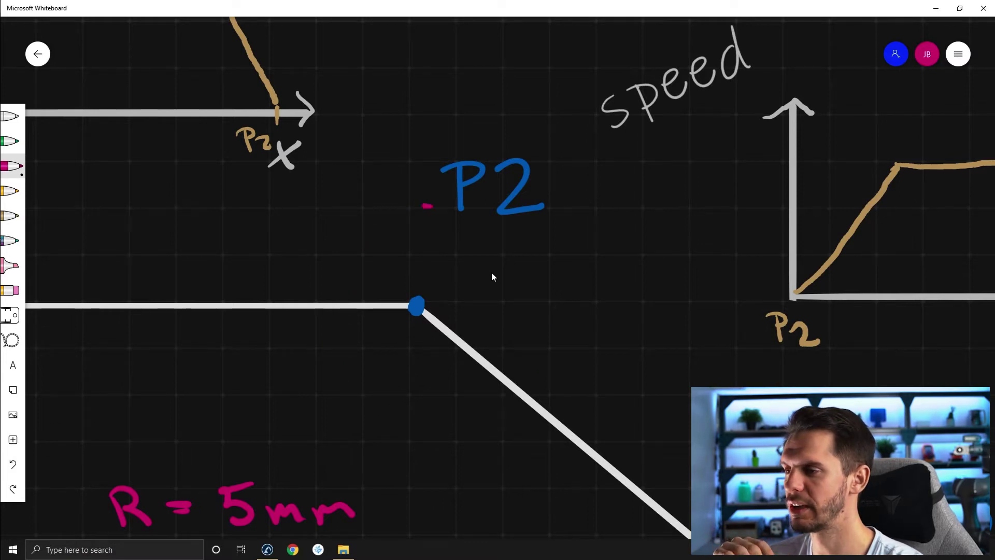
mouse_move(431, 207)
left_mouse_down()
mouse_move(350, 233)
mouse_move(335, 403)
mouse_move(498, 423)
mouse_move(544, 311)
mouse_move(498, 226)
mouse_move(435, 208)
left_mouse_up()
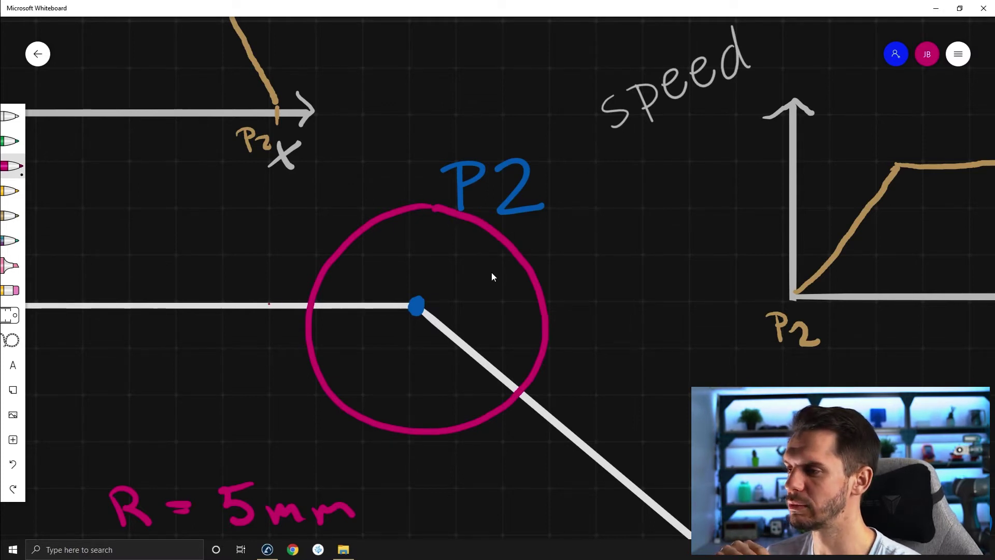
Add an arrow on the incoming path and a radius labelled 5mm, then dash the path inside the circle
left_click_drag(269, 304, 298, 304)
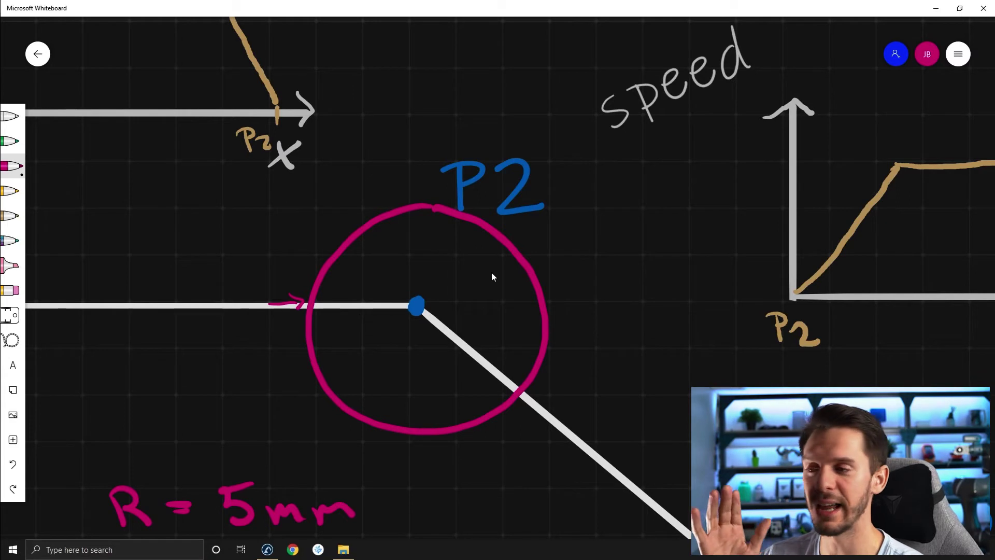
left_click_drag(402, 214, 416, 301)
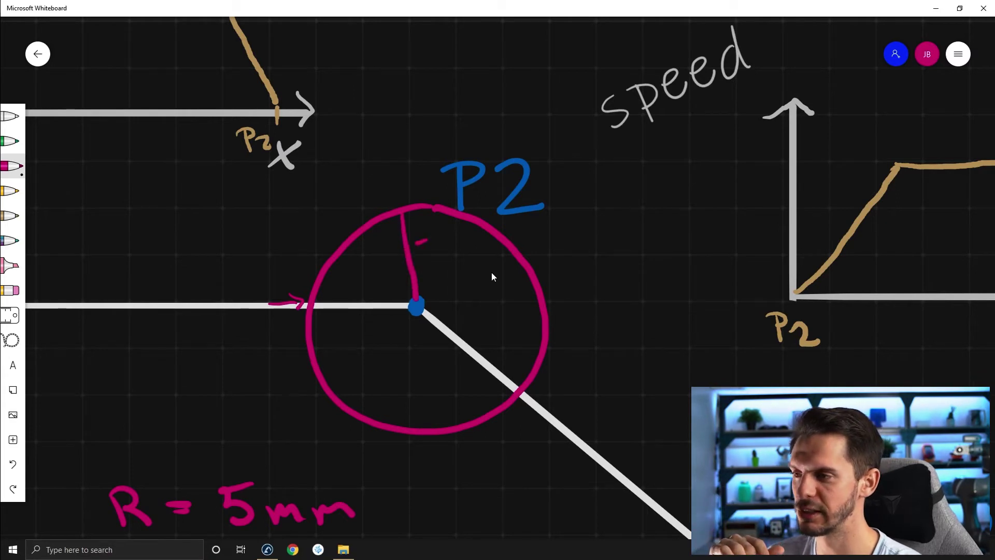
mouse_move(417, 240)
left_mouse_down()
mouse_move(428, 257)
mouse_move(457, 248)
left_mouse_up()
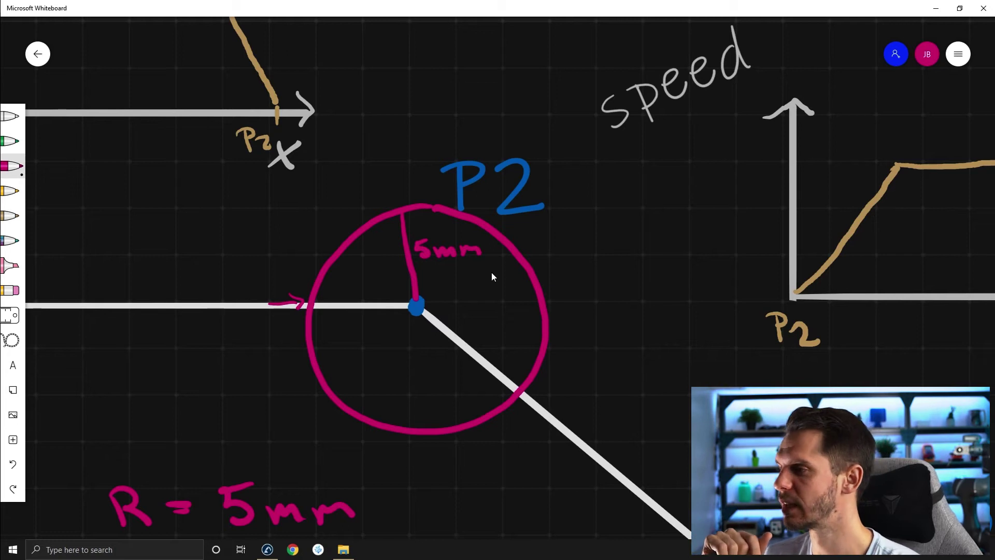
left_click(12, 289)
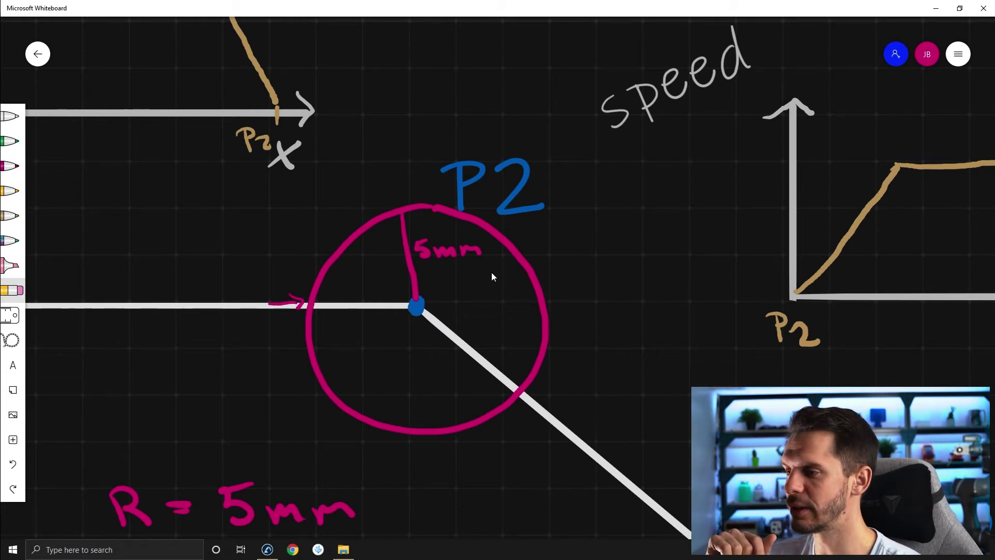
mouse_move(347, 300)
left_mouse_down()
mouse_move(346, 311)
mouse_move(381, 311)
mouse_move(479, 346)
mouse_move(498, 381)
left_mouse_up()
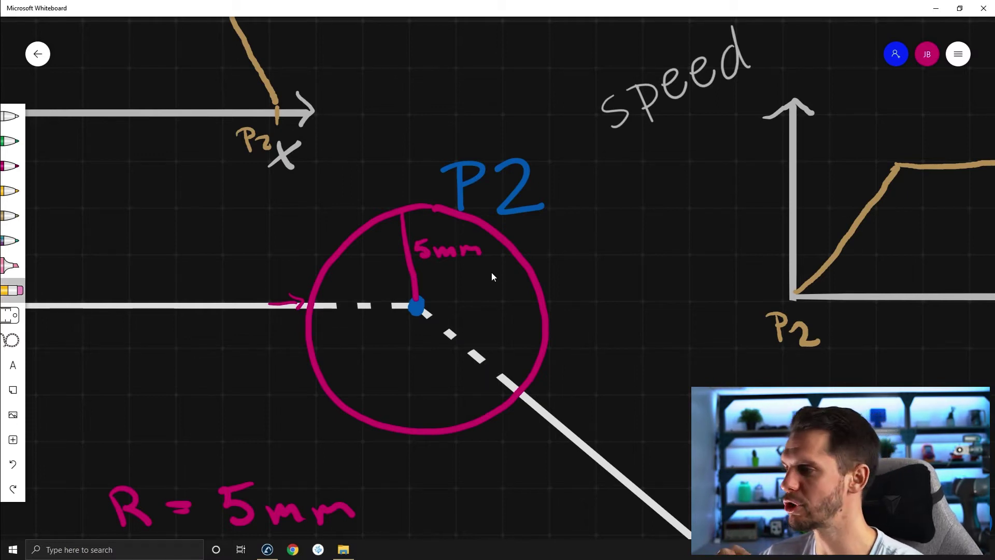
Draw a magenta curve through P2's circle joining the incoming and outgoing lines
left_click(11, 165)
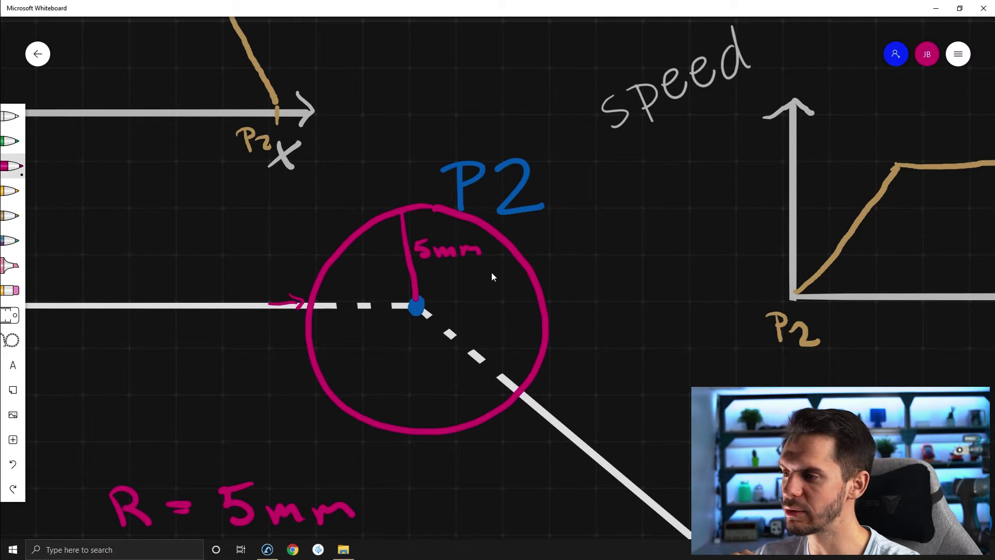
mouse_move(314, 308)
left_mouse_down()
mouse_move(385, 325)
mouse_move(513, 387)
left_mouse_up()
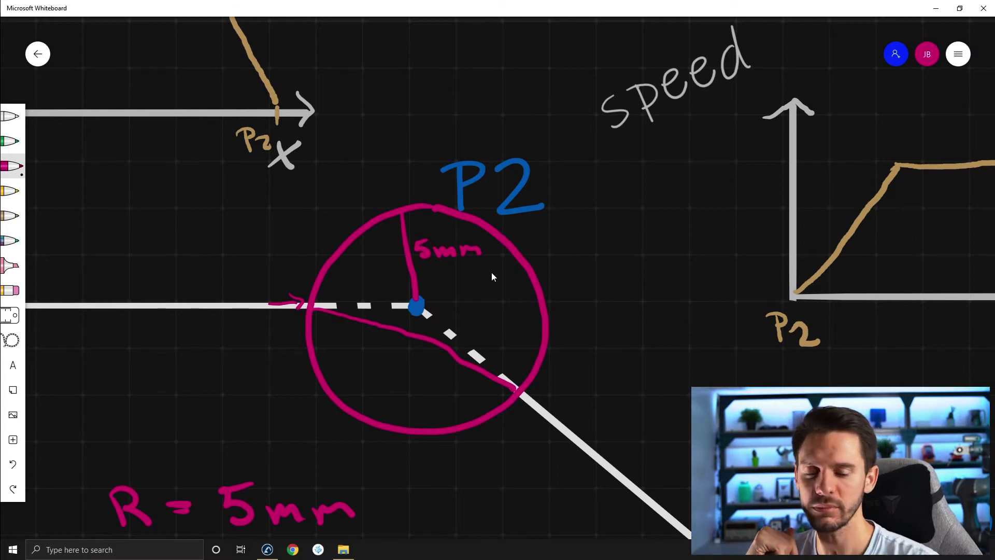
scroll(492, 272, "down", 3)
scroll(466, 280, "down", 2)
scroll(466, 280, "down", 2)
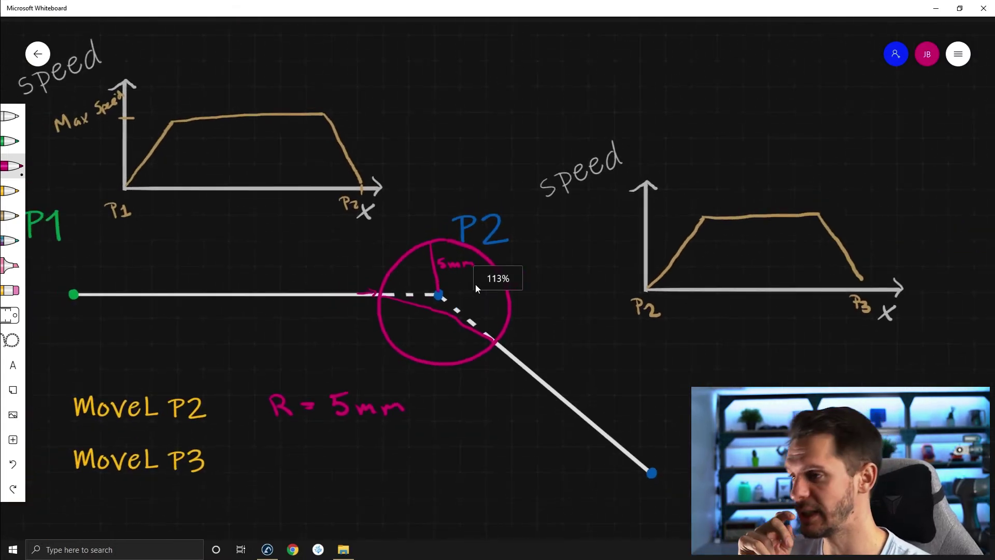
scroll(477, 256, "down", 3)
scroll(452, 178, "down", 1)
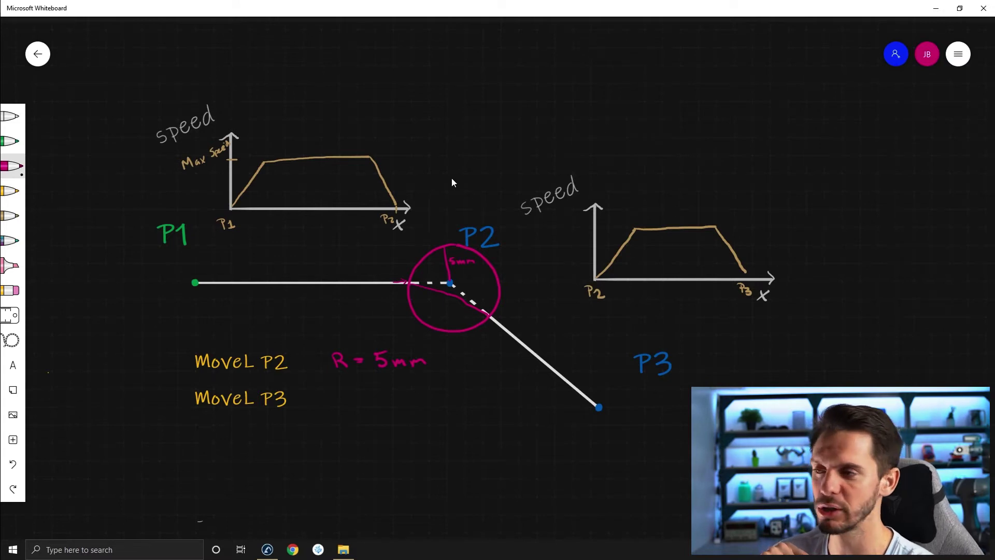
Overlay pink marks keeping speed at maximum around P2 on both graphs, and write 'Fine' beside MoveL P3
left_click_drag(373, 167, 398, 204)
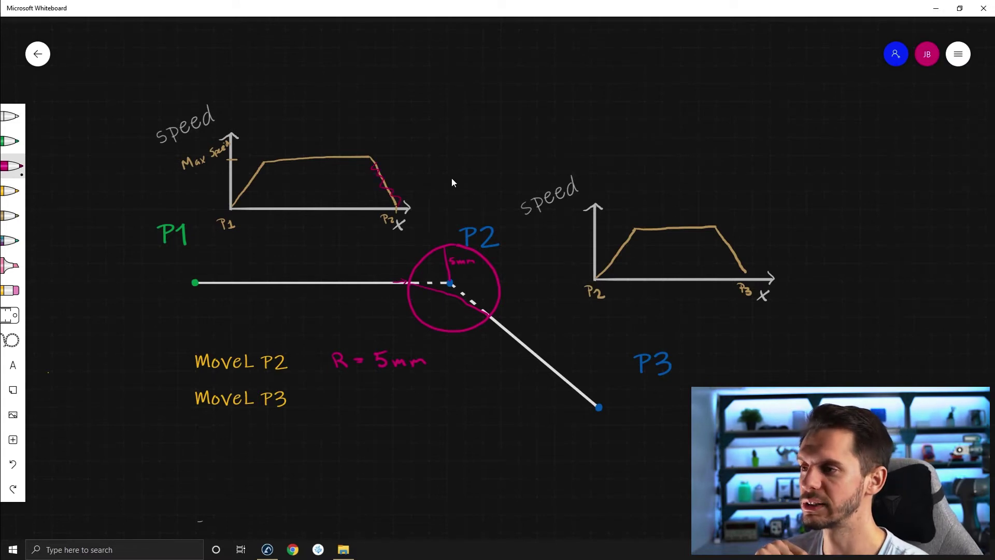
left_click_drag(396, 157, 370, 158)
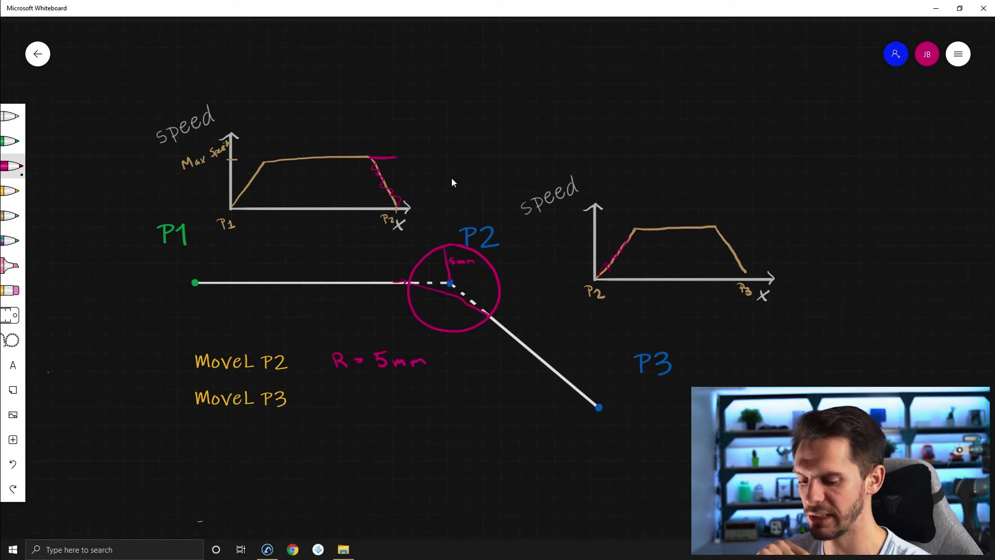
left_click_drag(594, 227, 639, 228)
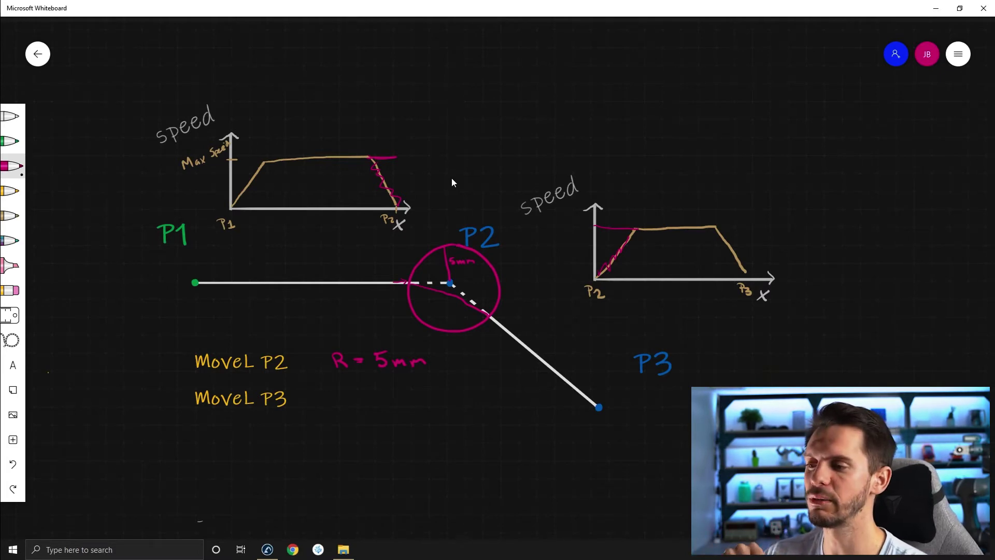
left_click_drag(338, 393, 340, 404)
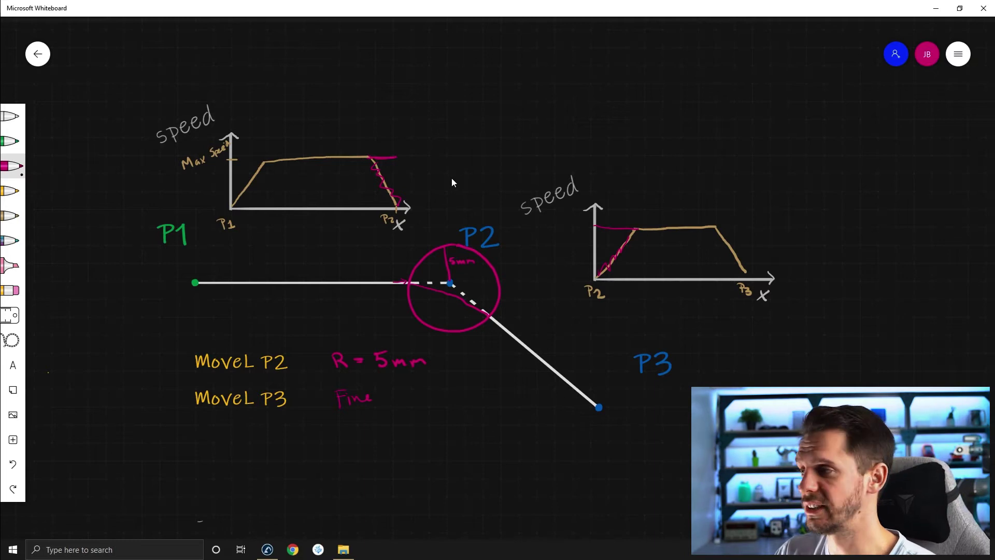
Switch to orange, write '20%' under R = 5mm, and draw a larger circle around P2
left_click(11, 166)
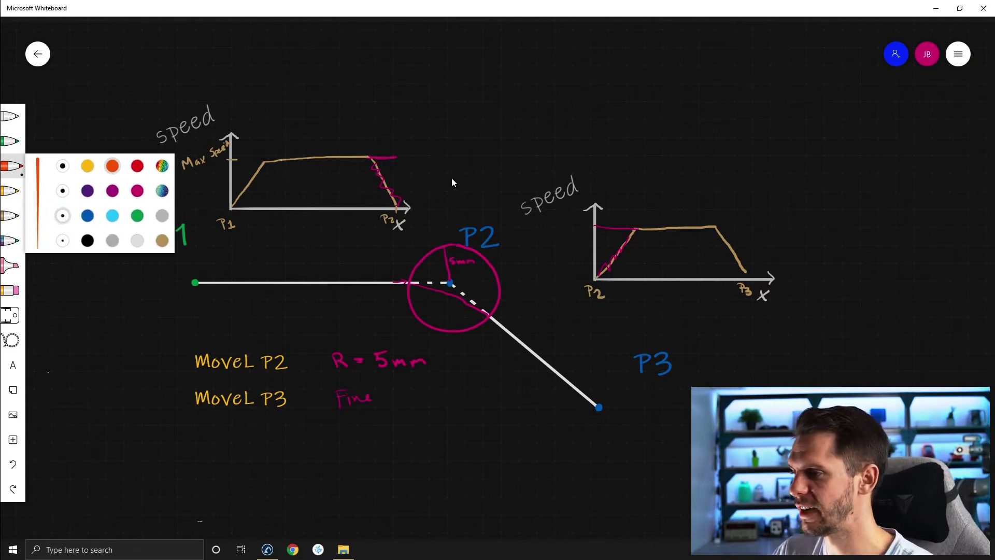
key("Escape")
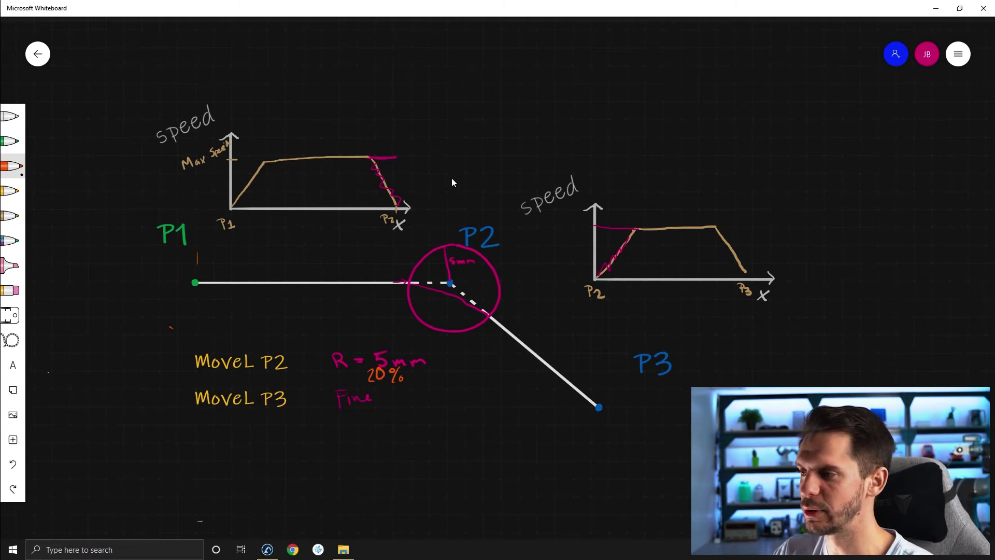
left_click_drag(443, 253, 444, 265)
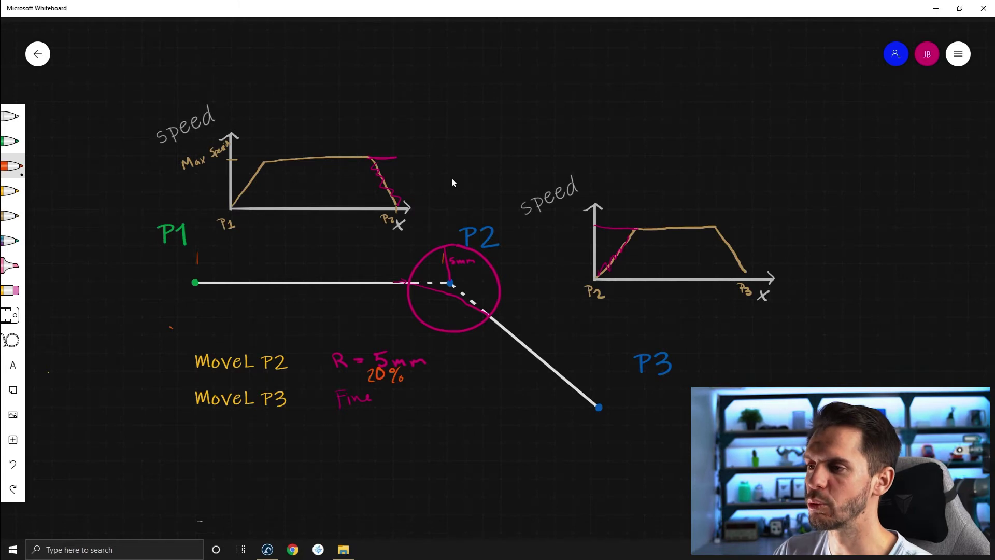
mouse_move(431, 218)
left_mouse_down()
mouse_move(486, 338)
mouse_move(513, 288)
mouse_move(428, 214)
left_mouse_up()
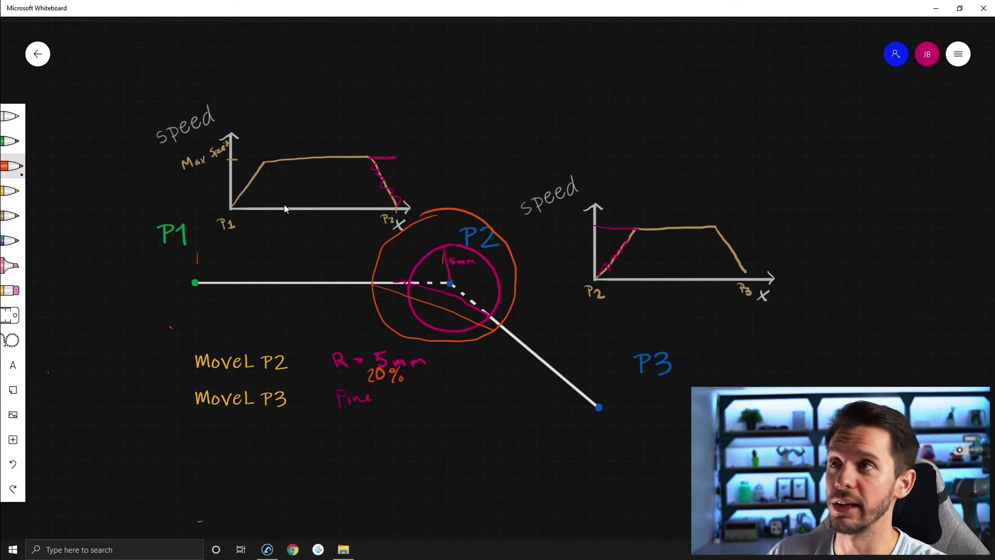
scroll(283, 205, "down", 2)
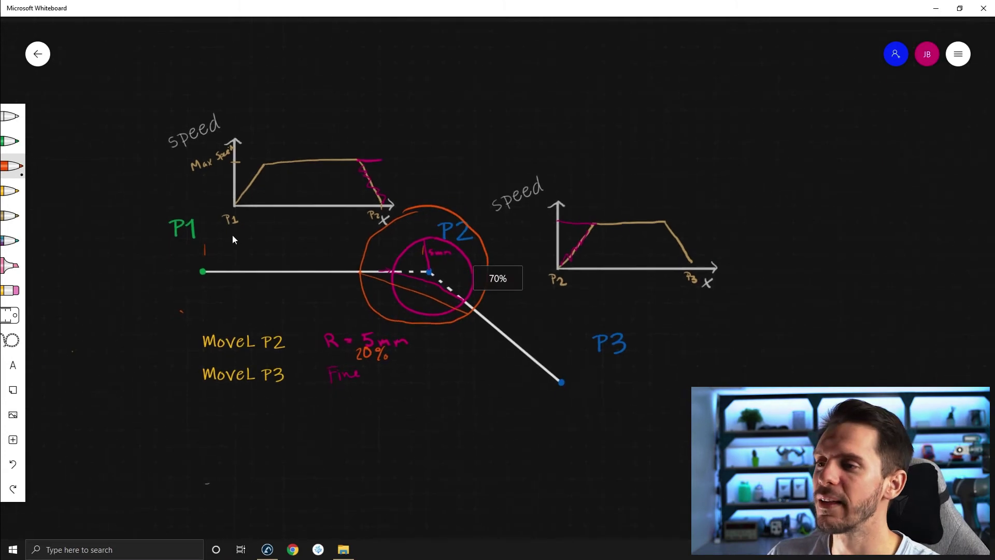
scroll(270, 251, "down", 1)
scroll(270, 251, "up", 3)
Scroll the board to the P1–P2–P3 sketch, then minimize Whiteboard to reveal RoboDK
left_click_drag(409, 453, 507, 280)
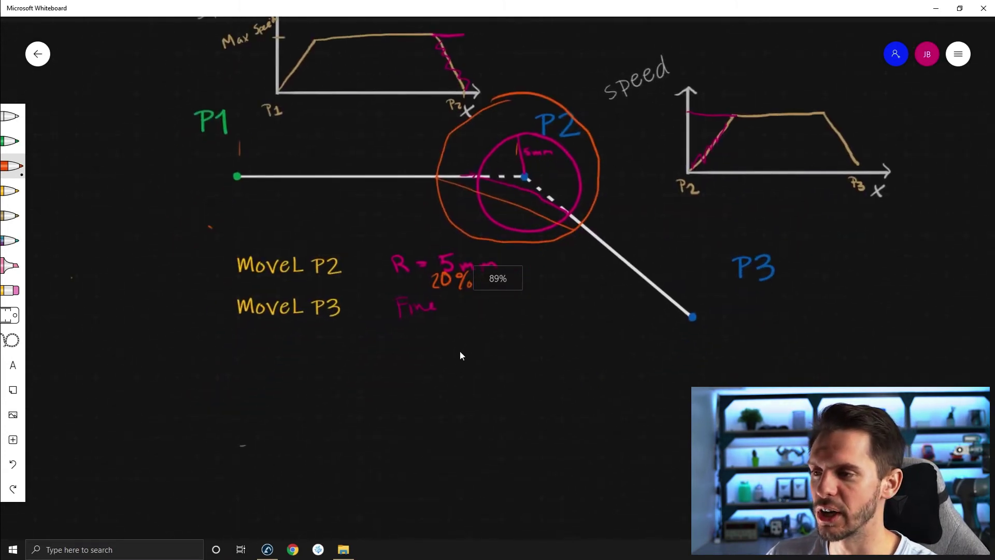
scroll(506, 281, "down", 5)
scroll(571, 214, "down", 4)
scroll(554, 193, "down", 2)
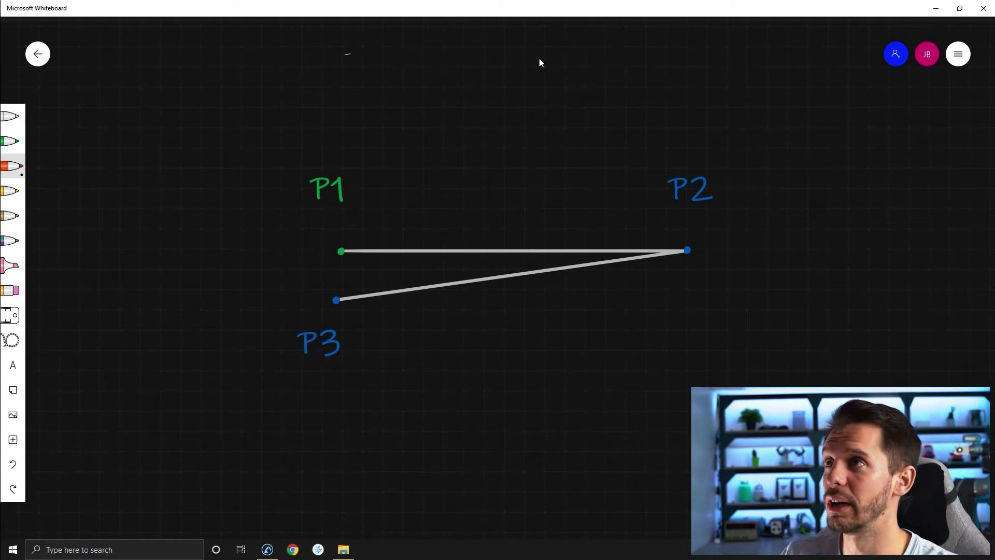
left_click(937, 9)
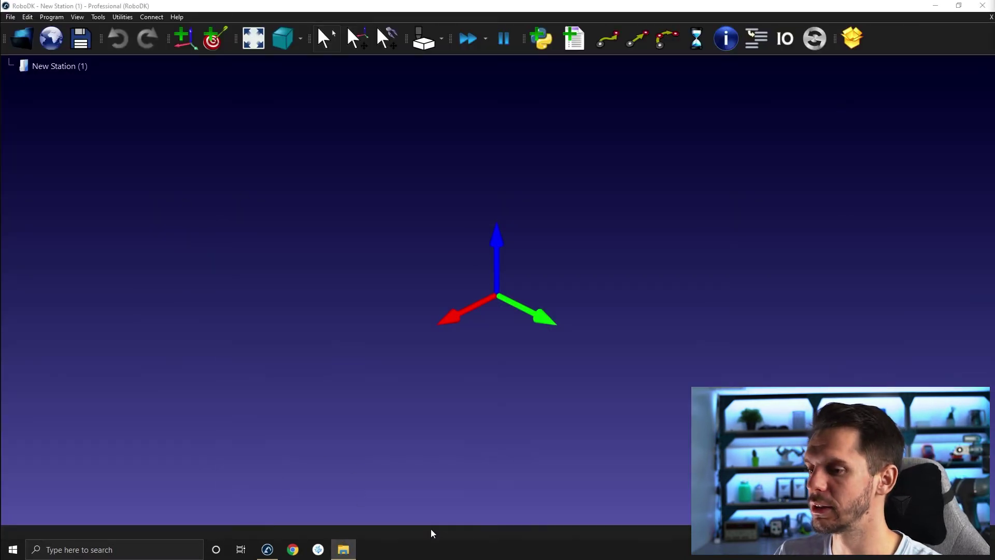
Drag the Simulation tool station file into RoboDK to load the Omron TM5-700 and table
left_click(344, 550)
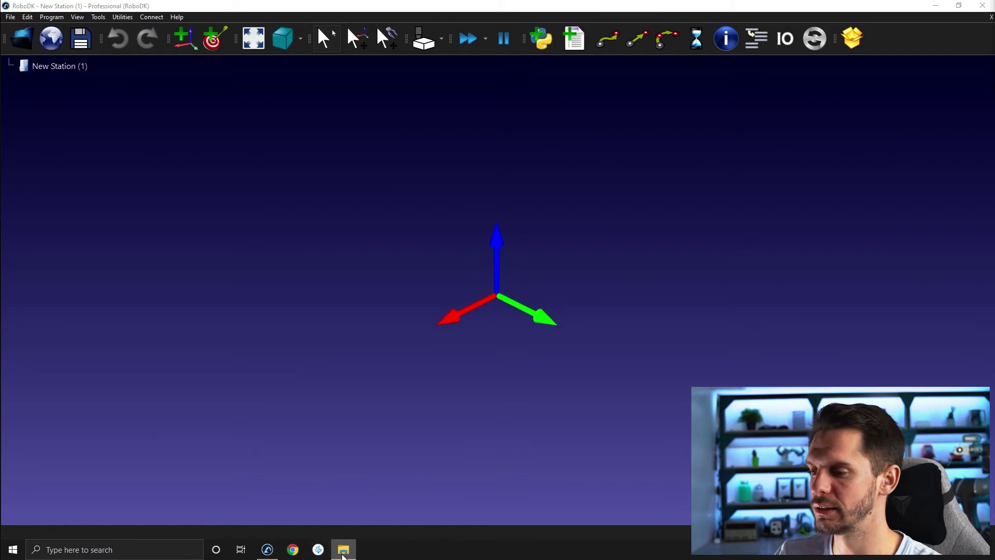
mouse_move(440, 260)
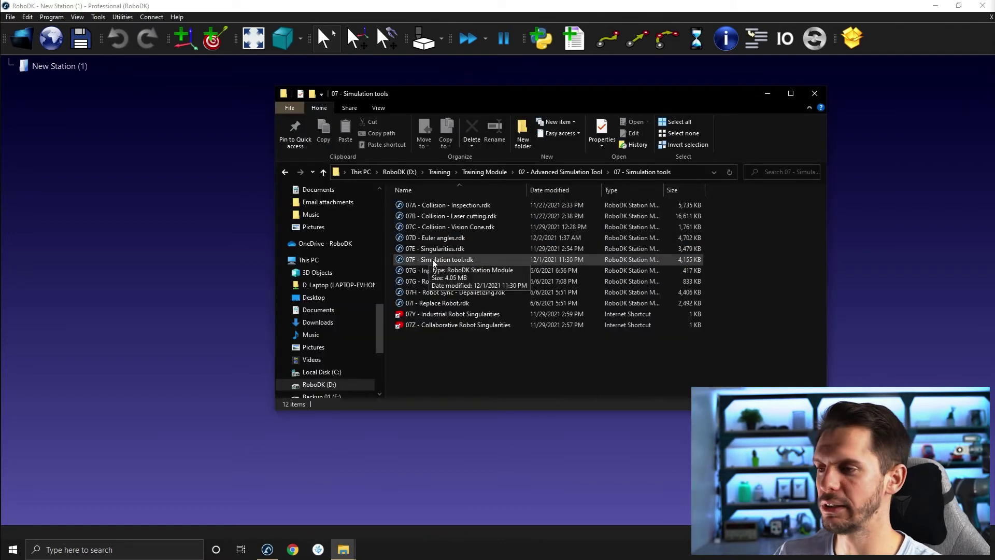
left_click_drag(434, 260, 167, 233)
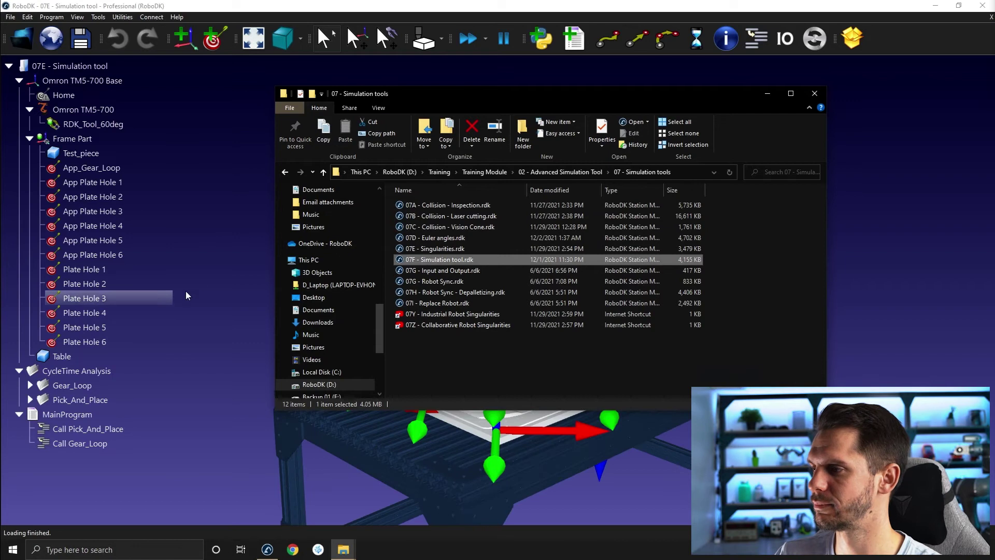
left_click(186, 295)
scroll(305, 309, "down", 3)
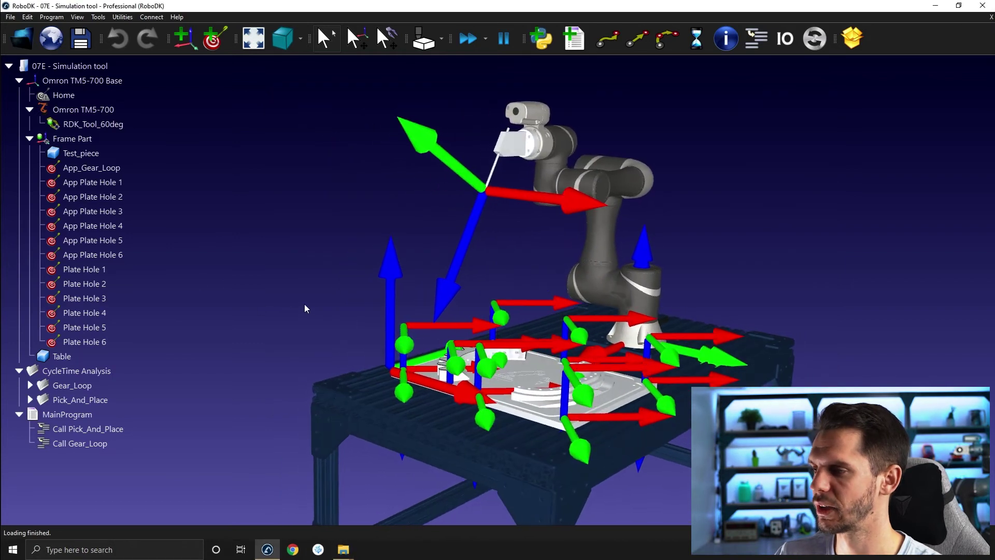
Shrink the frames, expand Pick_And_Place and run it: 12.2 s cycle, 3294.7 mm path
key("minus")
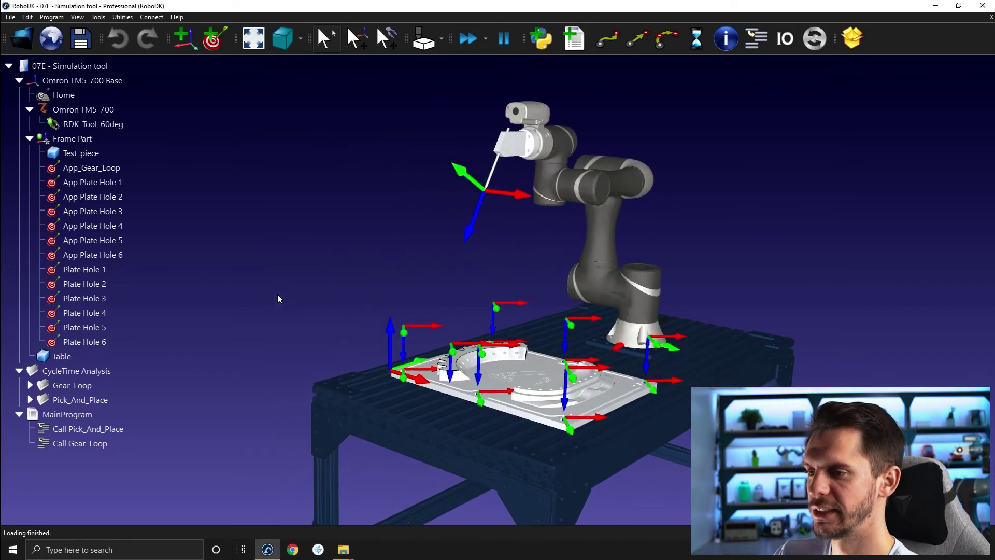
middle_click_drag(279, 298, 261, 271)
left_click(80, 400)
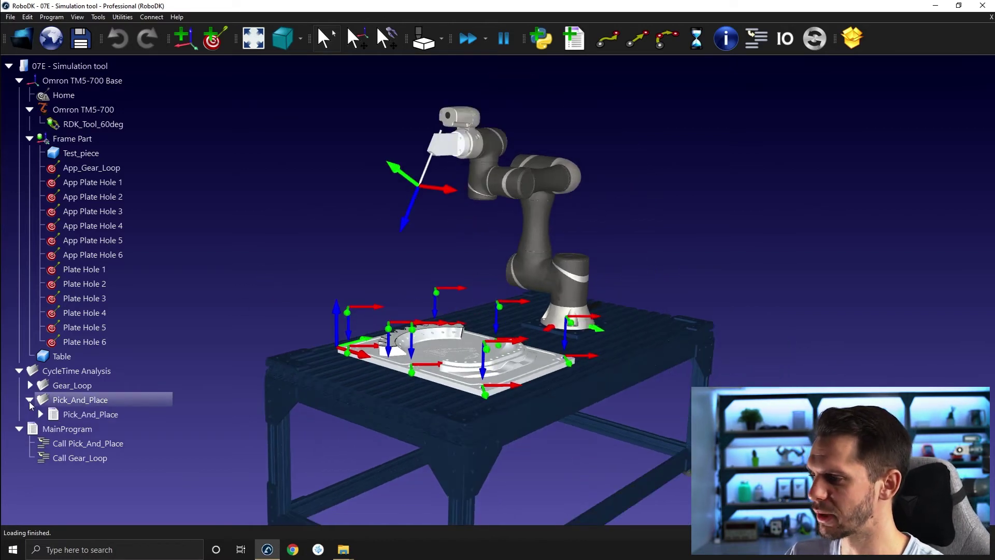
left_click(29, 399)
scroll(362, 313, "down", 2)
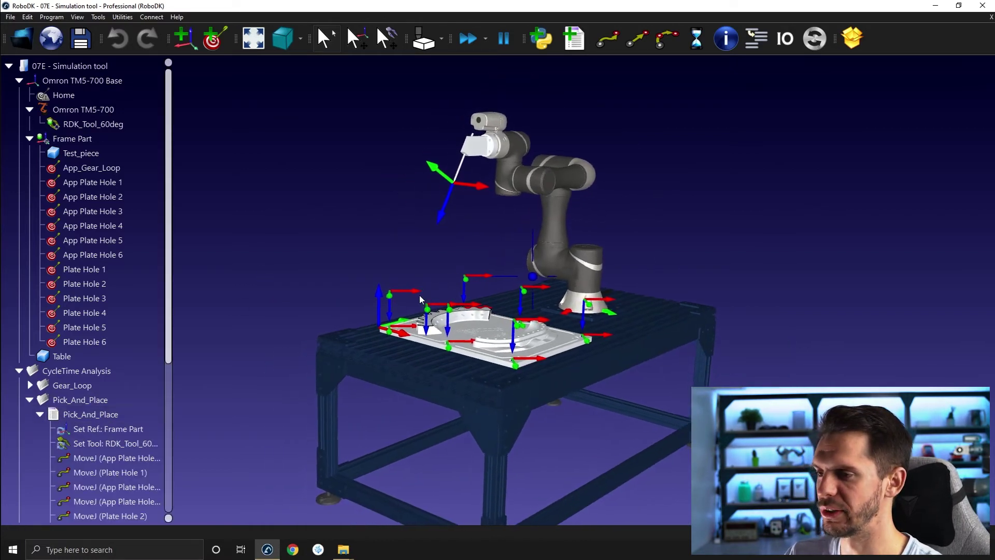
scroll(419, 295, "up", 3)
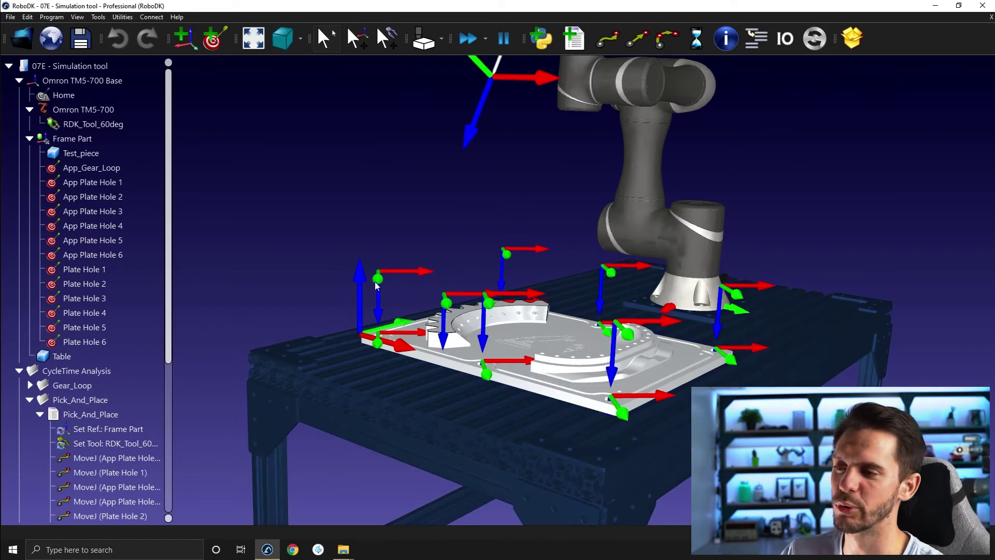
double_click(90, 414)
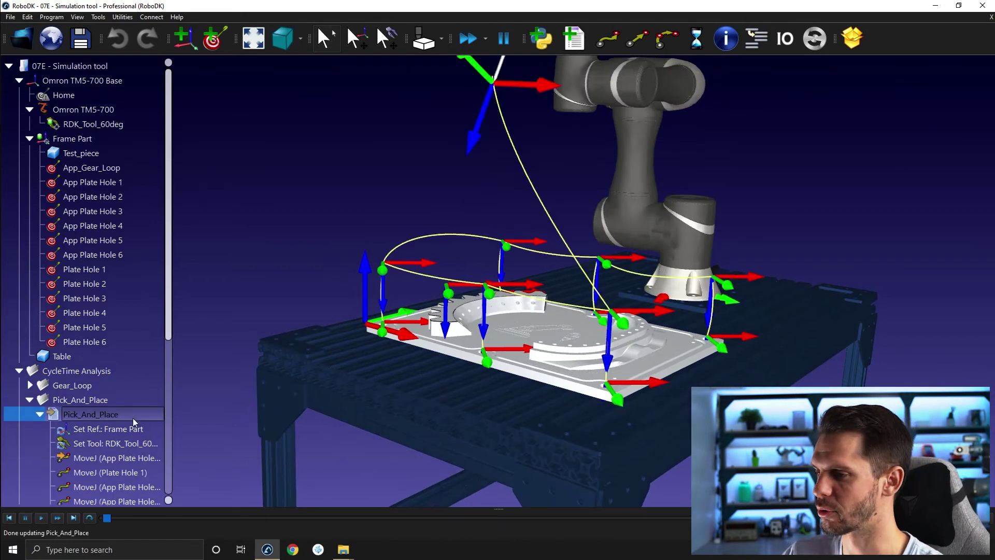
scroll(388, 310, "down", 2)
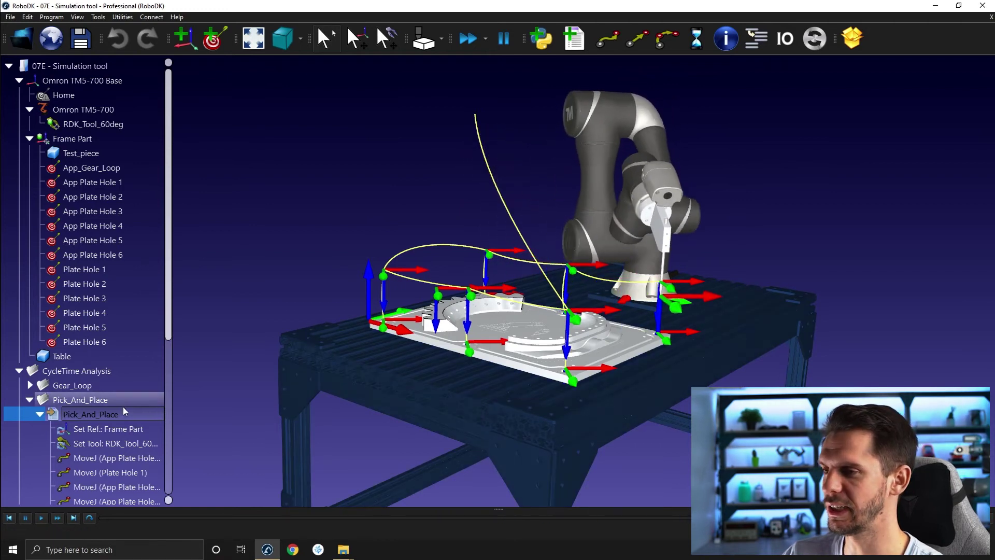
scroll(123, 406, "down", 2)
scroll(119, 410, "down", 3)
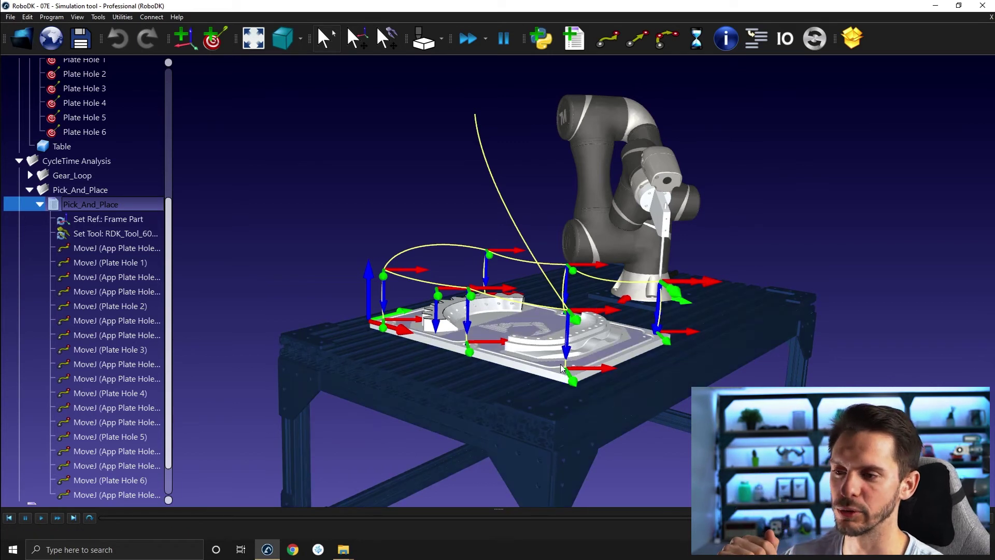
Add a Set Rounding instruction after Set Tool, accepting the default value
right_click(93, 237)
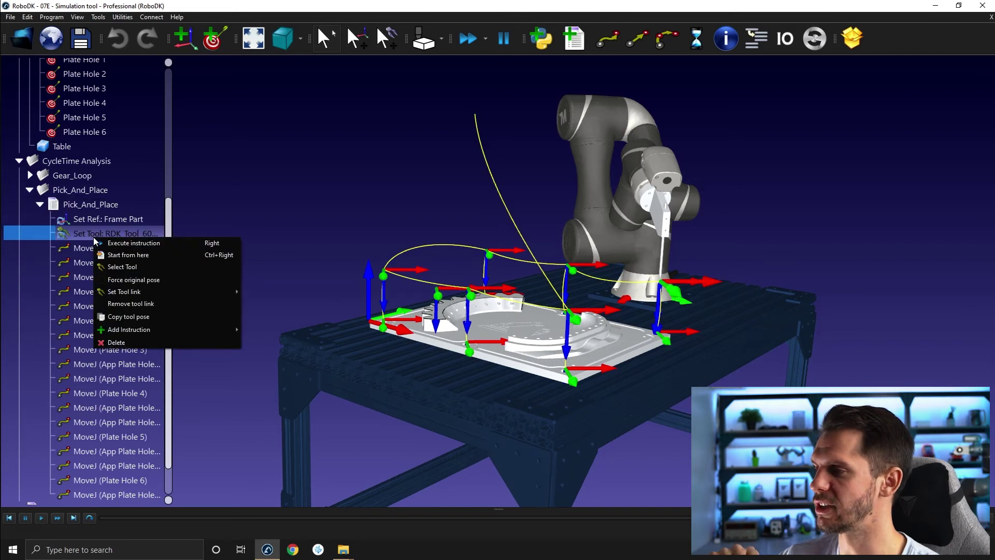
mouse_move(129, 329)
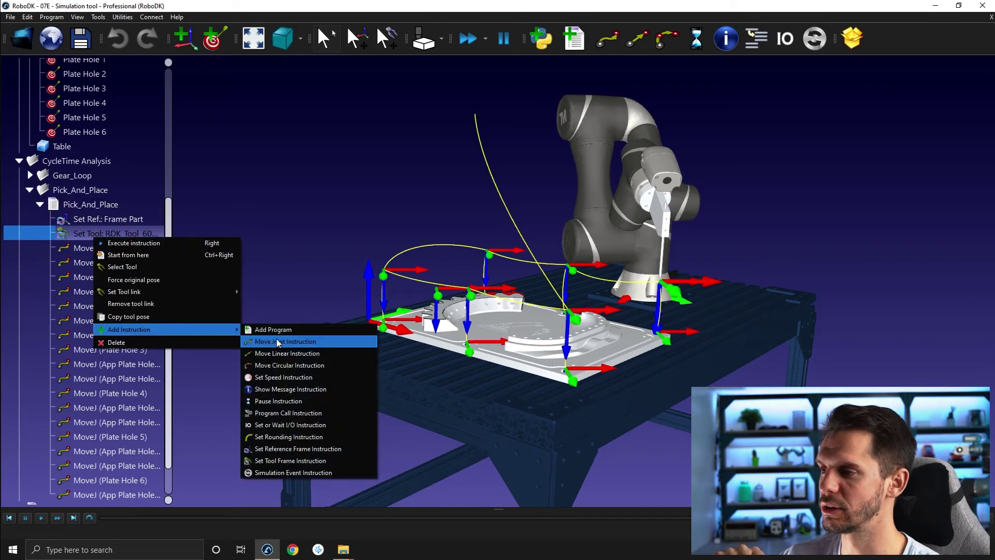
left_click(274, 441)
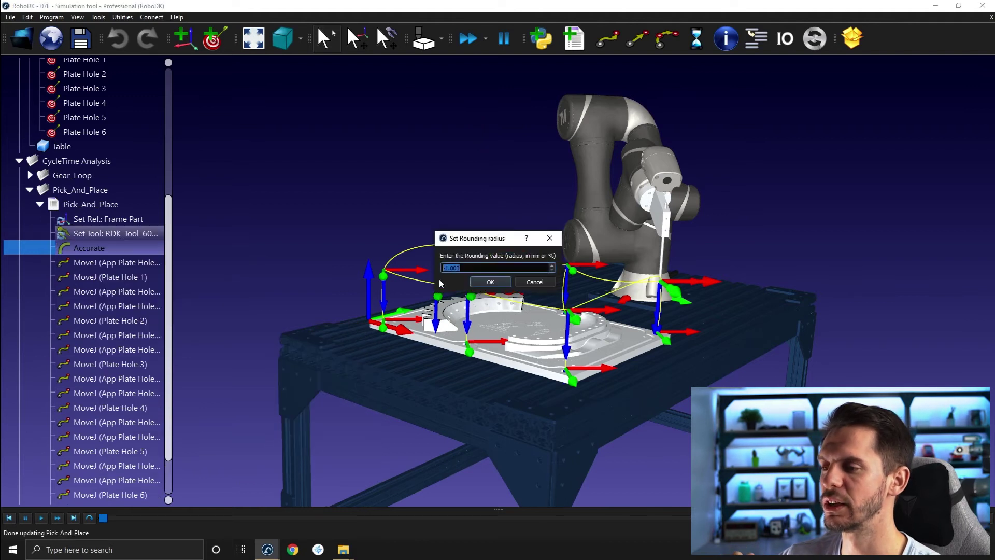
left_click(488, 283)
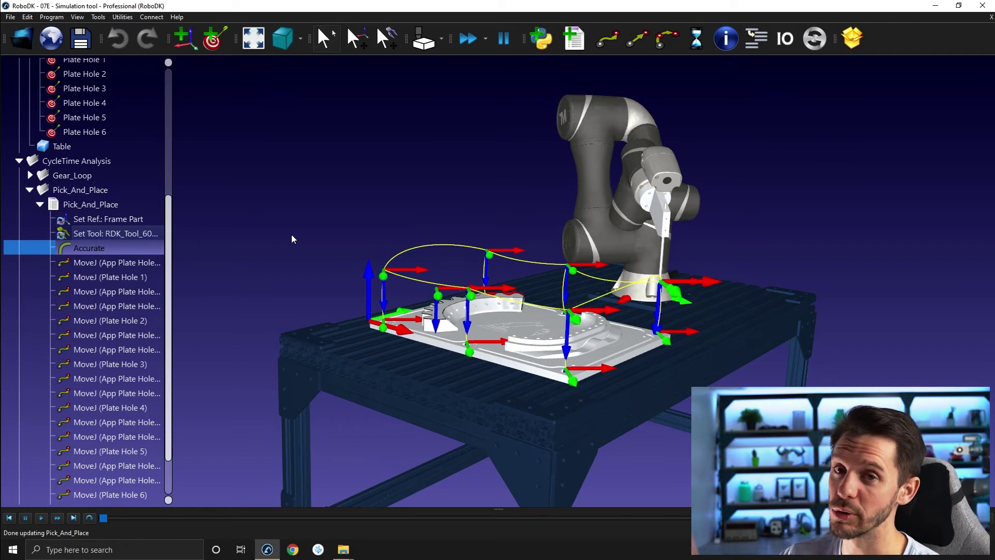
Change the rounding instruction's radius to 10 so it reads Smooth(10)
right_click(108, 252)
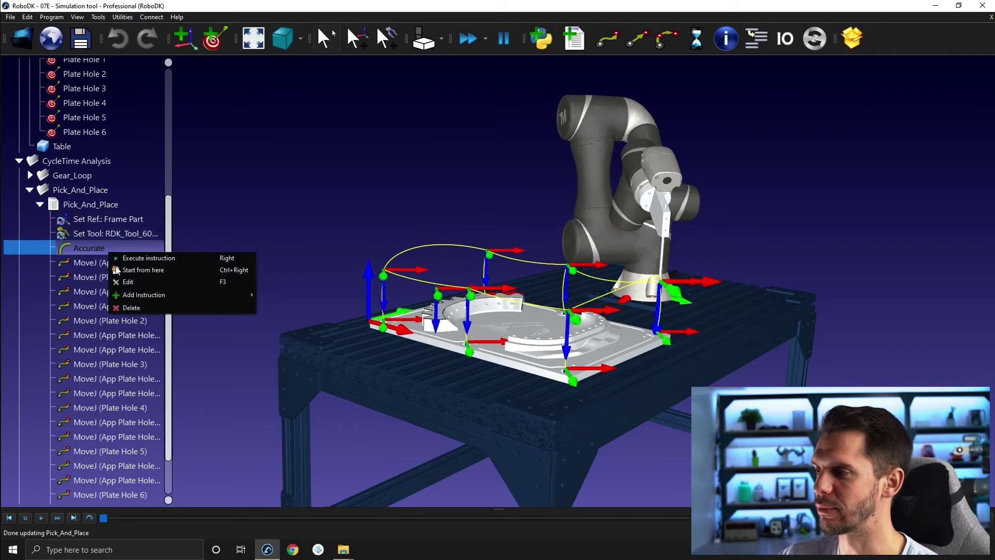
left_click(127, 281)
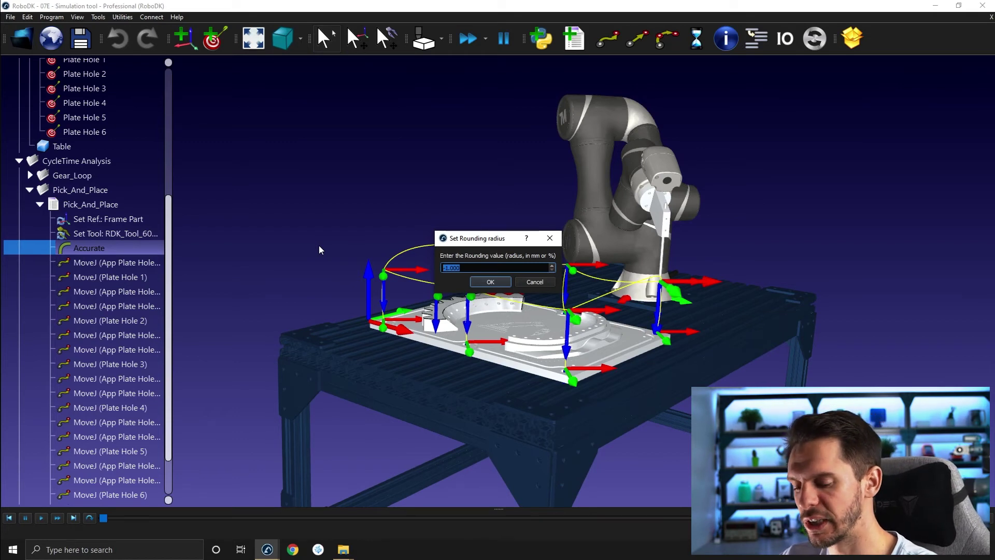
type("10")
key("Return")
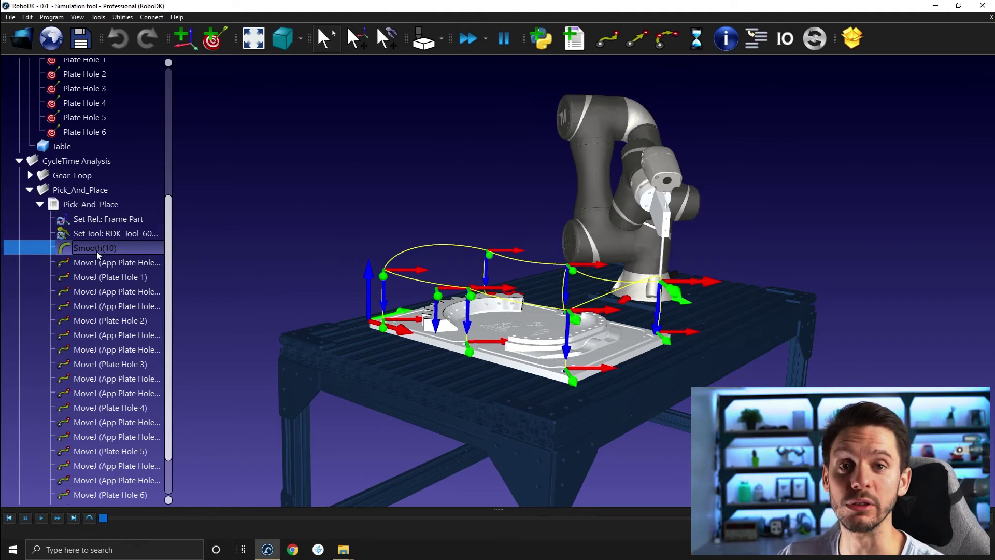
left_click(231, 220)
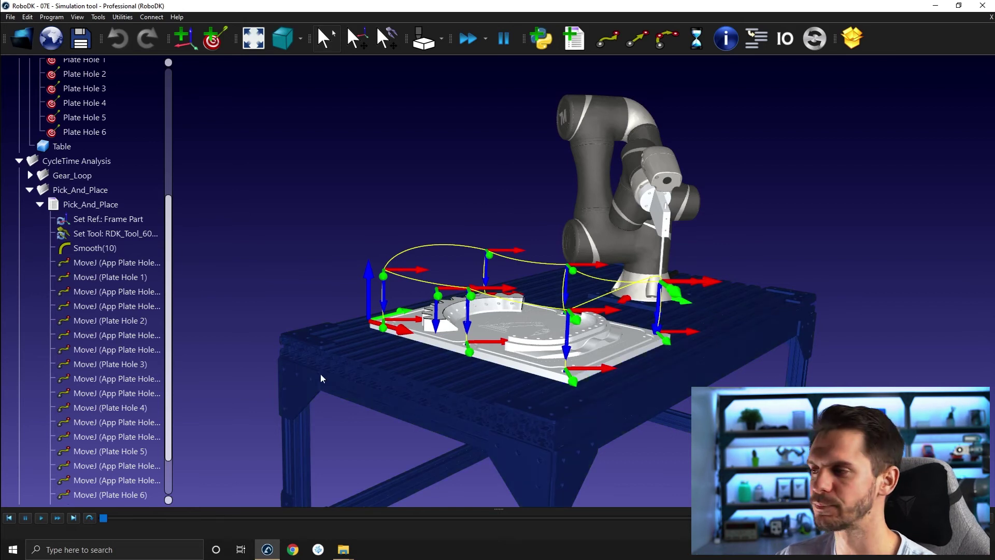
Run Pick_And_Place with Smooth(10) to completion at 3170.8 mm and 12.9 s
left_click(90, 205)
double_click(89, 203)
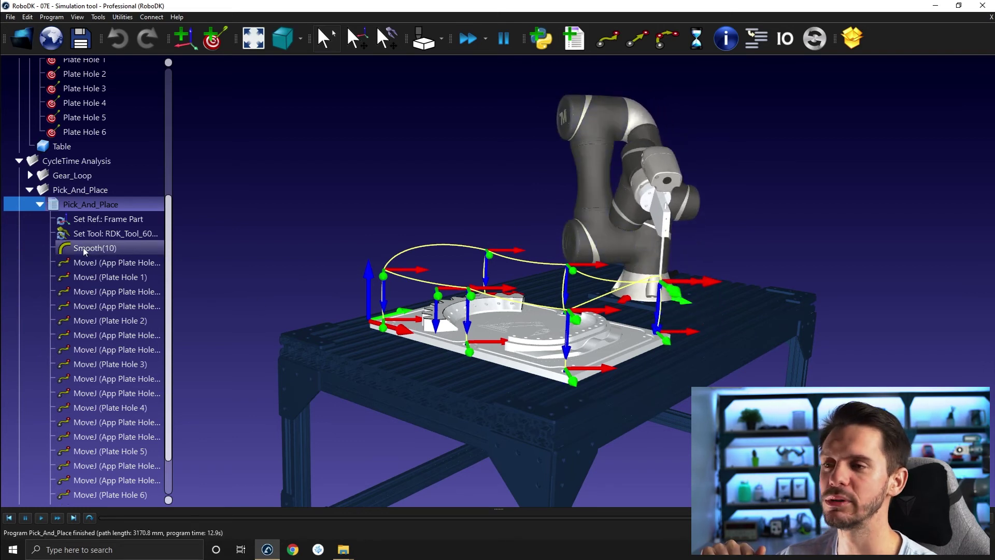
double_click(582, 169)
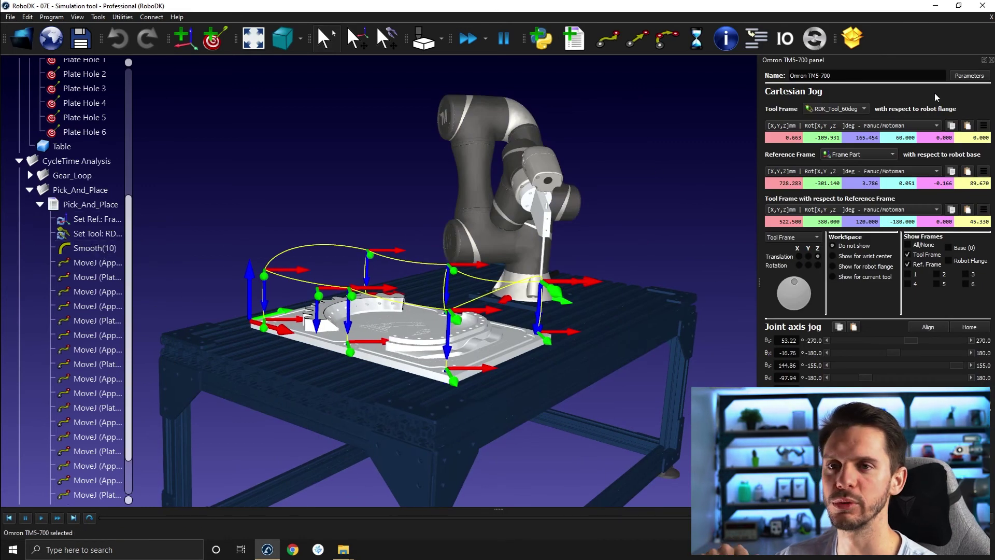
Check that the Omron TM5-700 parameters show a rounding value of 10.00
left_click(969, 75)
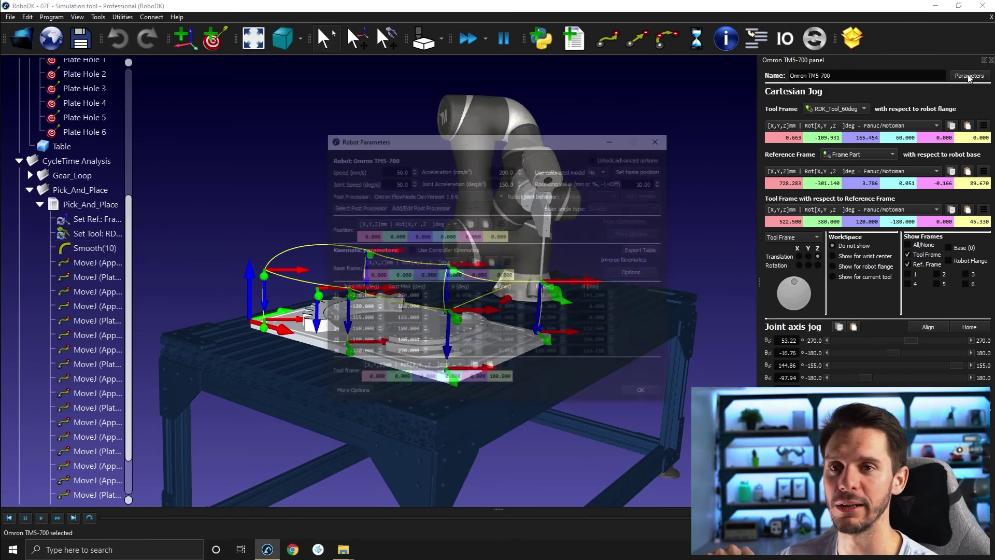
mouse_move(584, 133)
left_mouse_down()
mouse_move(644, 84)
mouse_move(631, 82)
left_mouse_up()
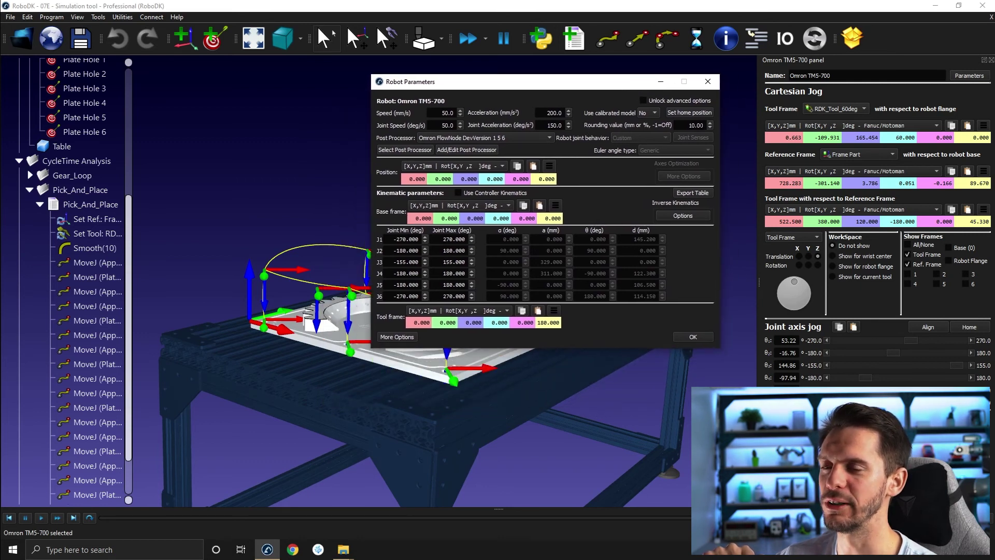
left_click(694, 125)
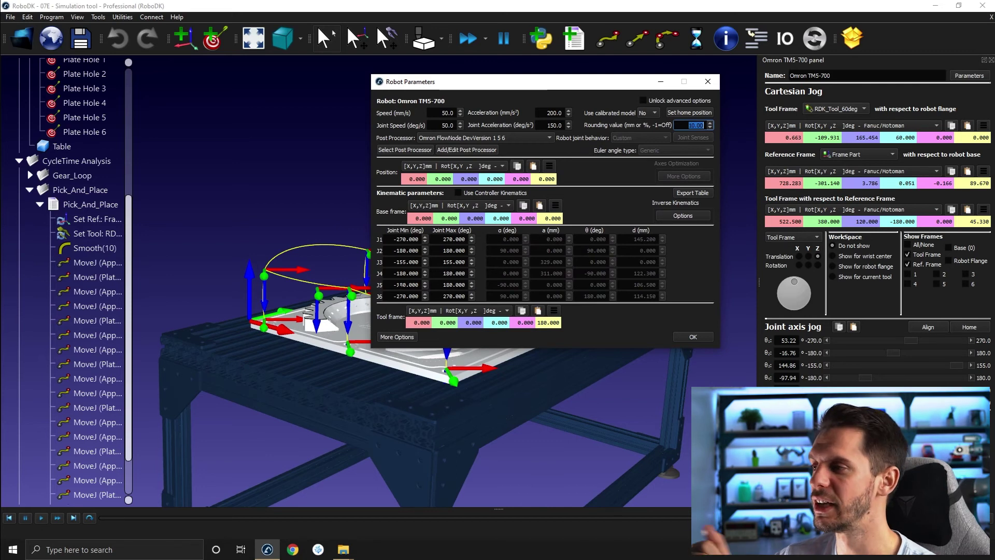
Delete the Smooth(10) instruction and rerun Pick_And_Place without it
left_click(94, 247)
key("Delete")
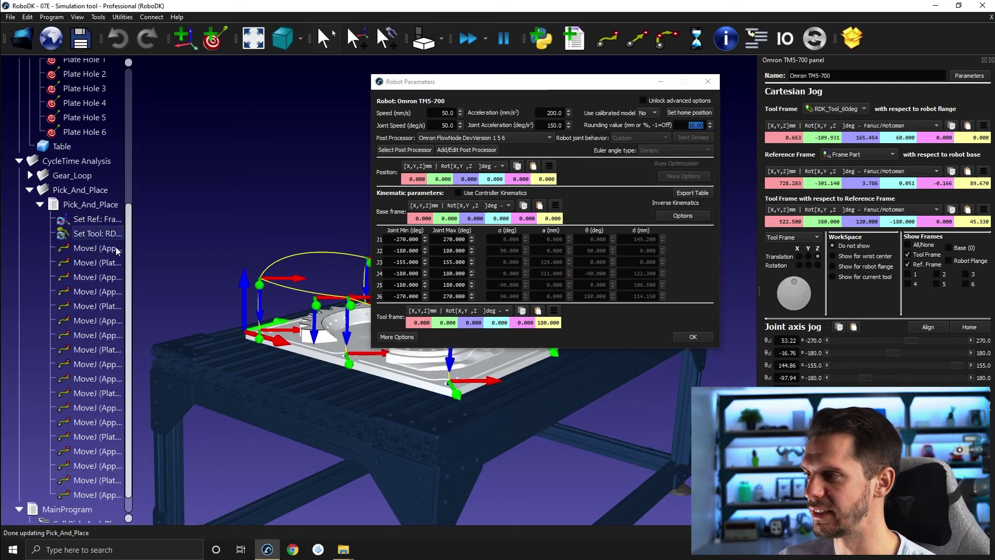
double_click(89, 204)
mouse_move(544, 81)
left_mouse_down()
mouse_move(646, 340)
mouse_move(589, 91)
left_mouse_up()
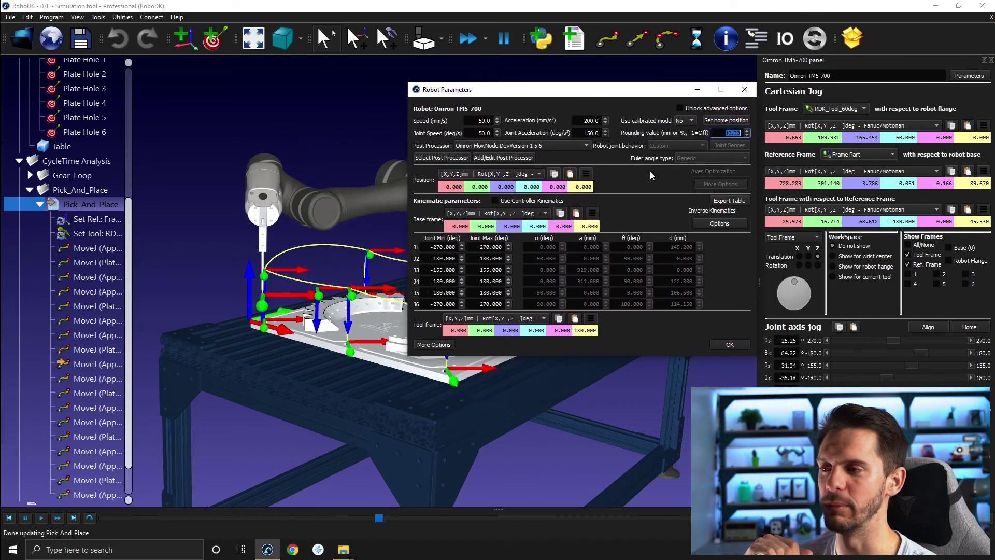
left_click(746, 89)
left_click(969, 75)
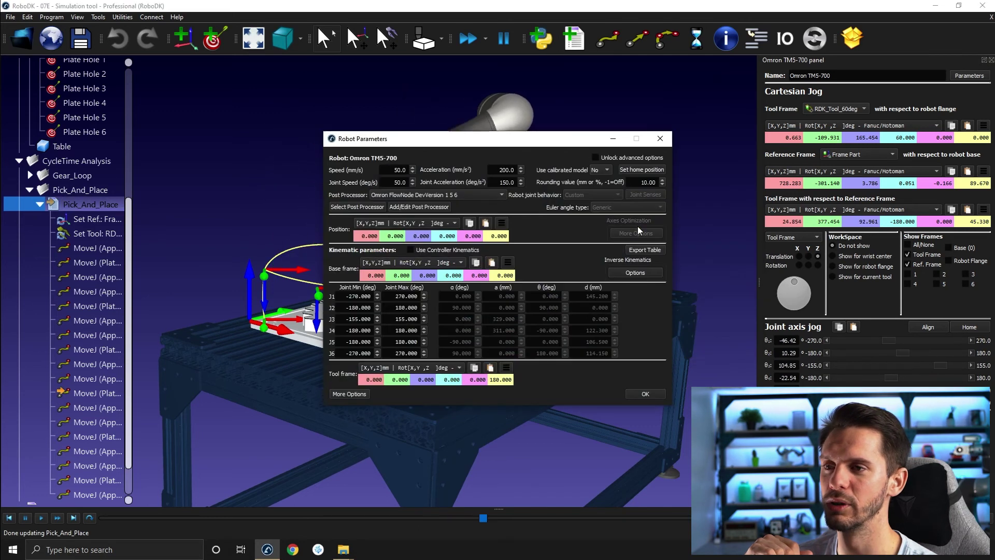
left_click(661, 139)
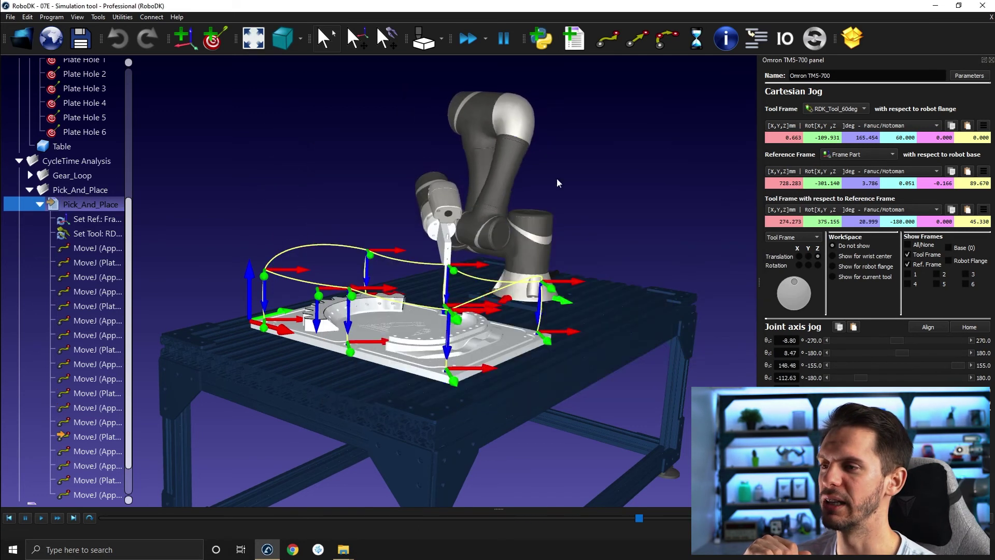
Add a Set Rounding instruction with Accurate (-1) after Set Tool
right_click(93, 234)
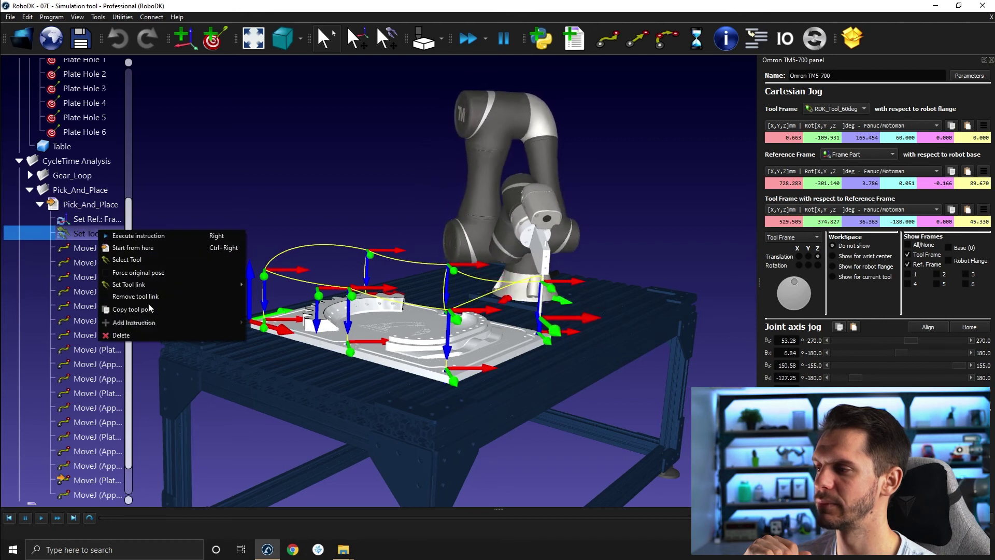
left_click(266, 160)
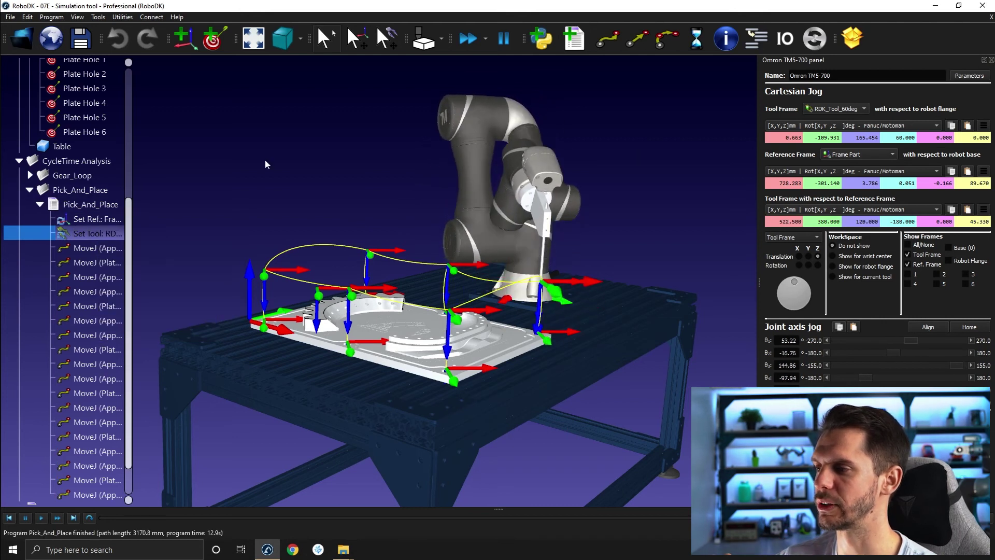
right_click(72, 236)
mouse_move(107, 328)
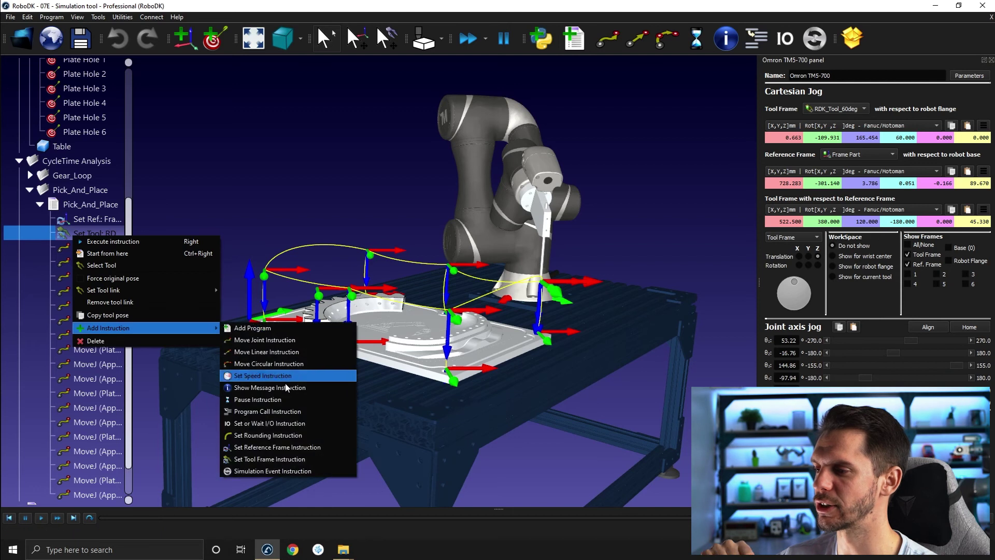
left_click(273, 436)
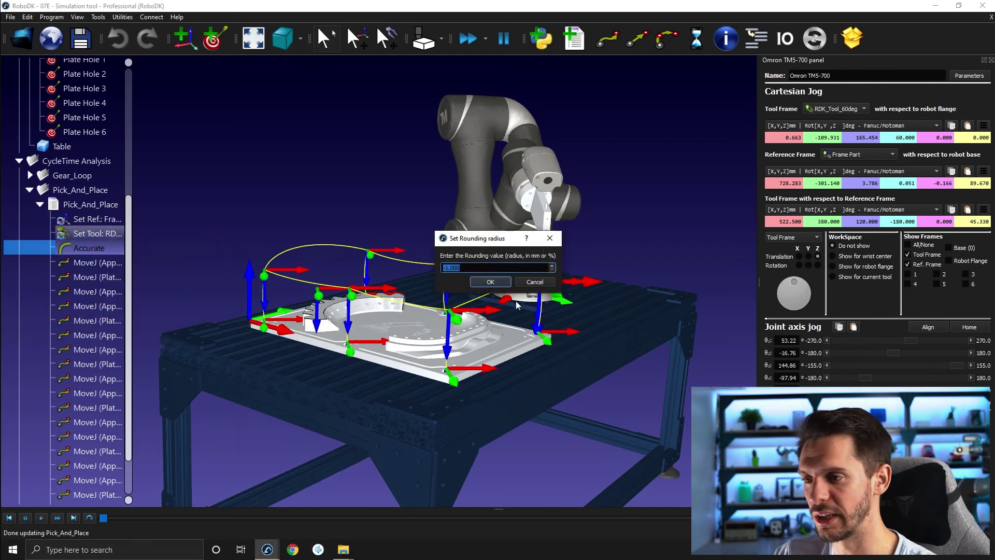
left_click(490, 282)
Rerun Pick_And_Place and confirm the robot's rounding parameter reads -1.00
double_click(68, 205)
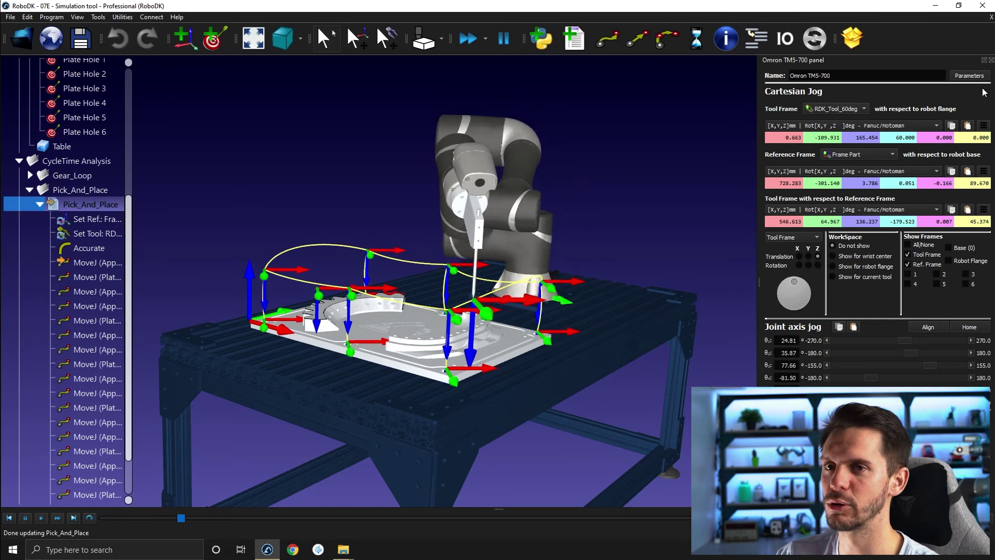
left_click(970, 76)
double_click(648, 182)
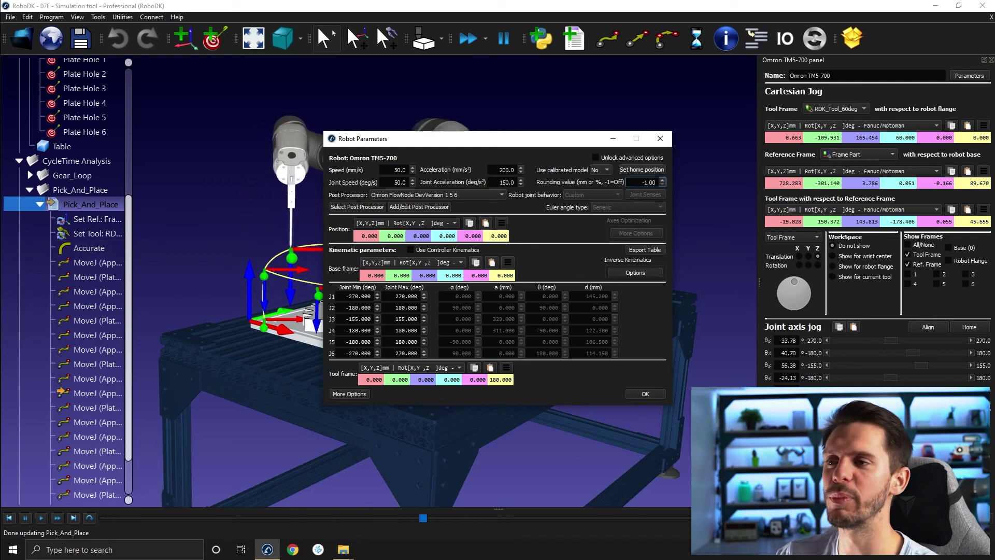
left_click(664, 143)
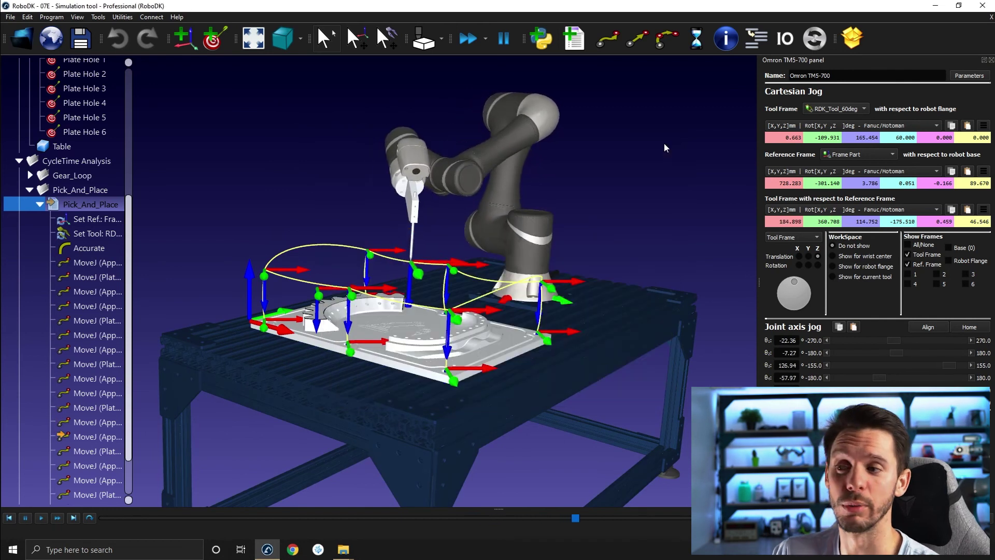